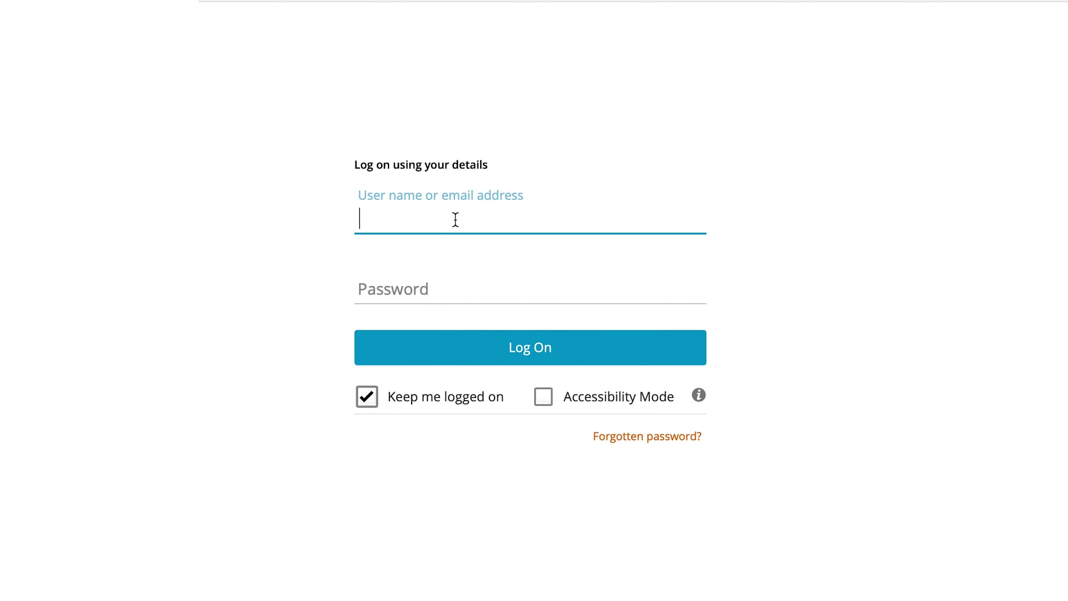
- Log on with the student ID and password, then show the Taught Student Role dashboard
{"action": "type", "text": "28376132"}
{"action": "left_click", "coordinate": [450, 294]}
{"action": "key", "text": "Caps_Lock"}
{"action": "type", "text": "••"}
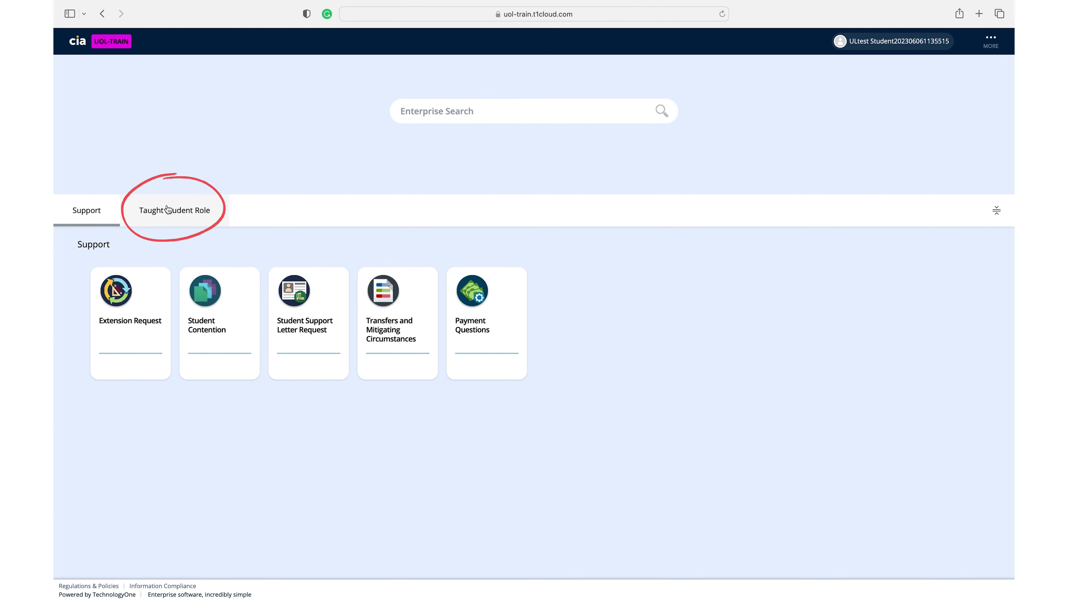
{"action": "left_click", "coordinate": [177, 210]}
{"action": "left_click", "coordinate": [177, 211]}
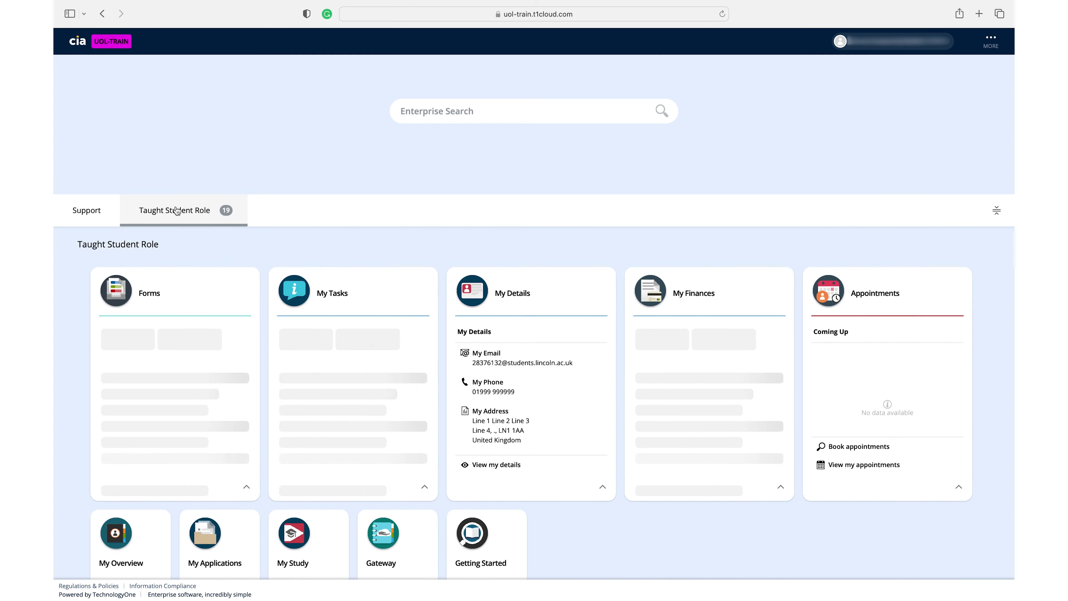
- Start the Registration and Enrolment task from My Tasks and advance to Step 2 Contact Details
{"action": "left_click", "coordinate": [332, 293]}
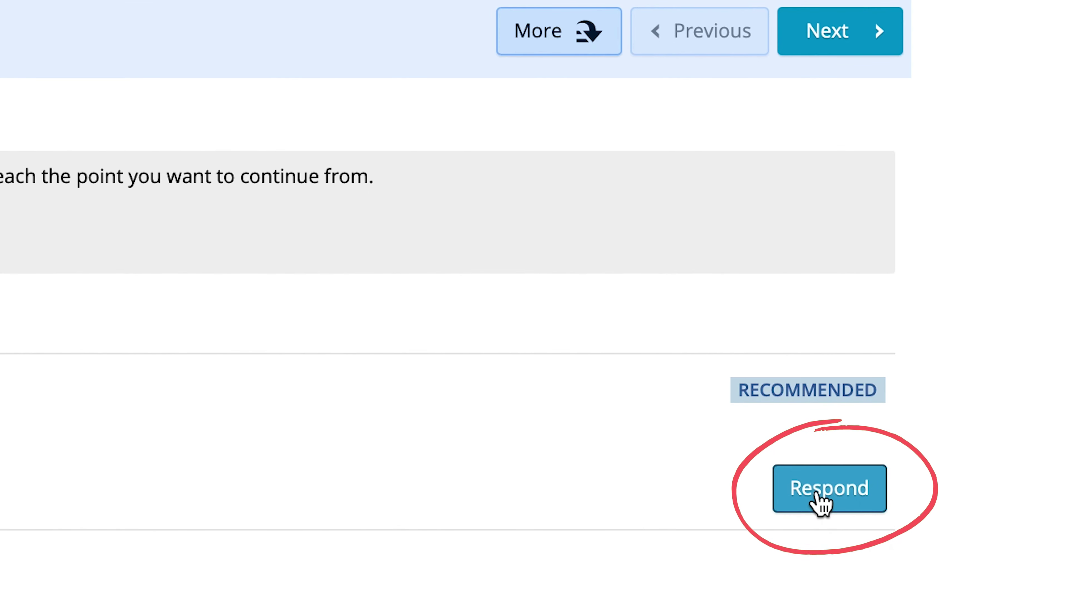
{"action": "left_click", "coordinate": [822, 501]}
{"action": "scroll", "coordinate": [853, 297], "scroll_direction": "down", "scroll_amount": 4}
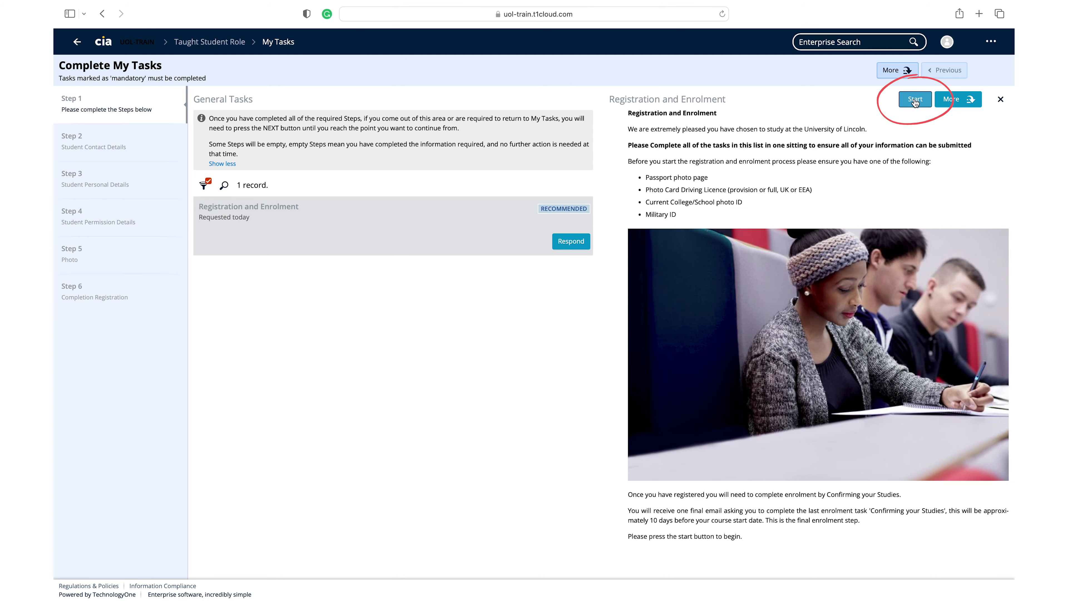
{"action": "left_click", "coordinate": [914, 100]}
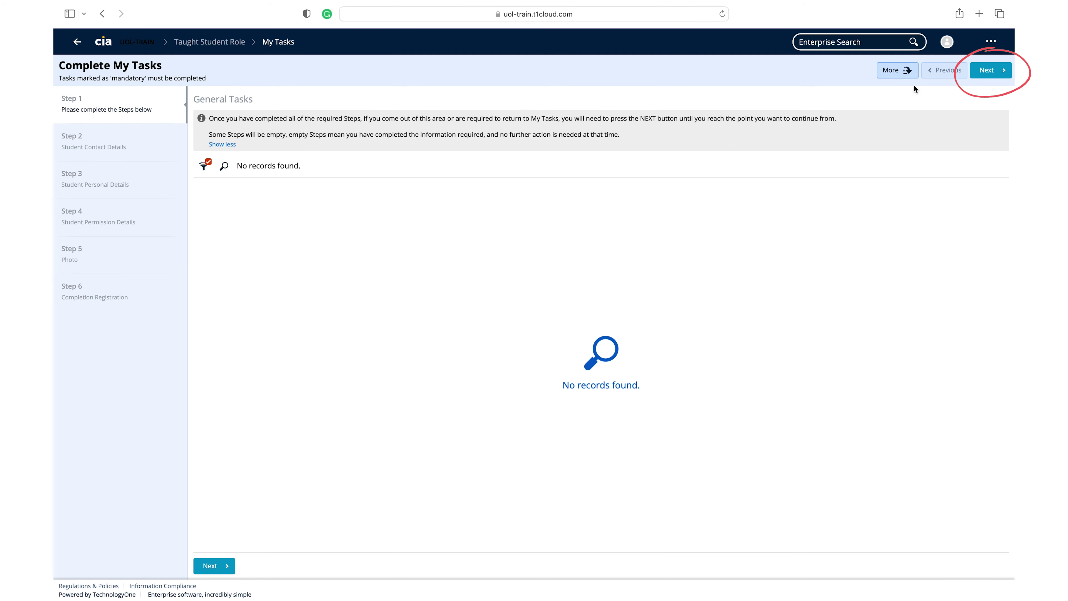
{"action": "left_click", "coordinate": [994, 77]}
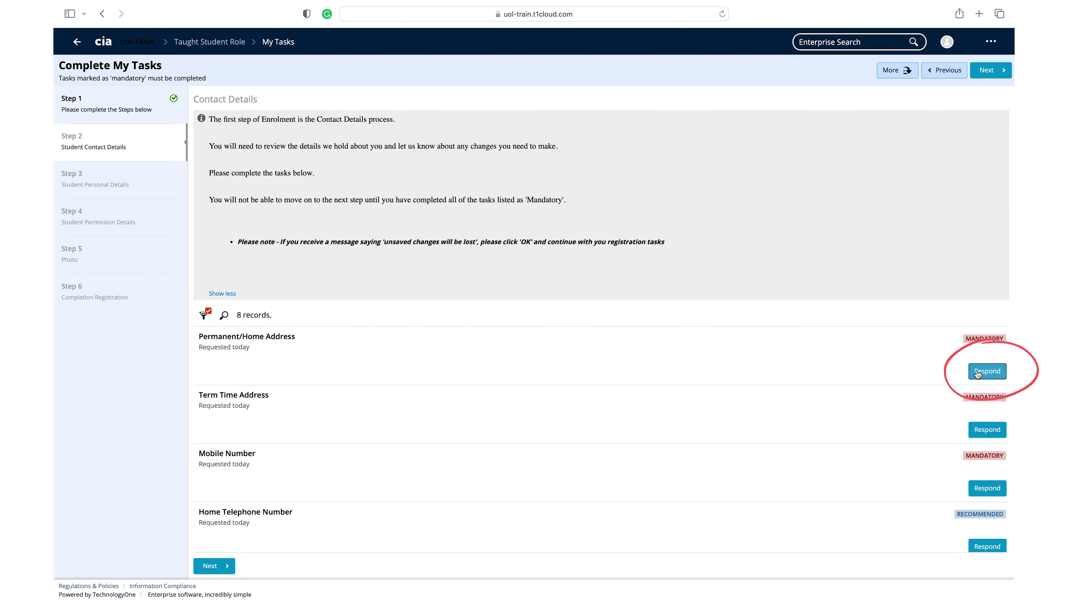
- Enter the England permanent home address lines, city and postcode, and confirm them
{"action": "left_click", "coordinate": [977, 374]}
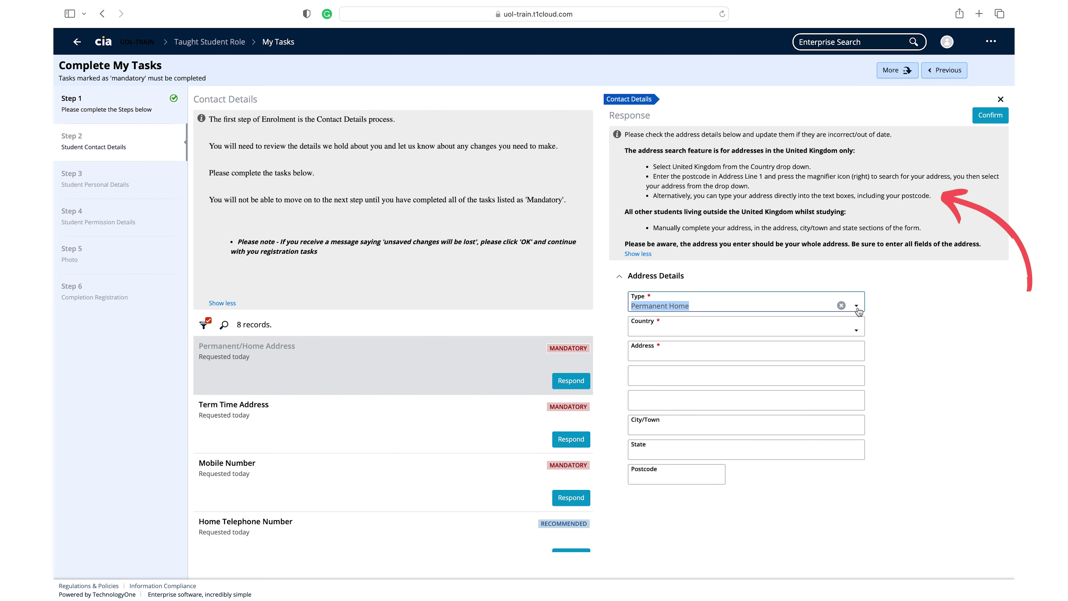
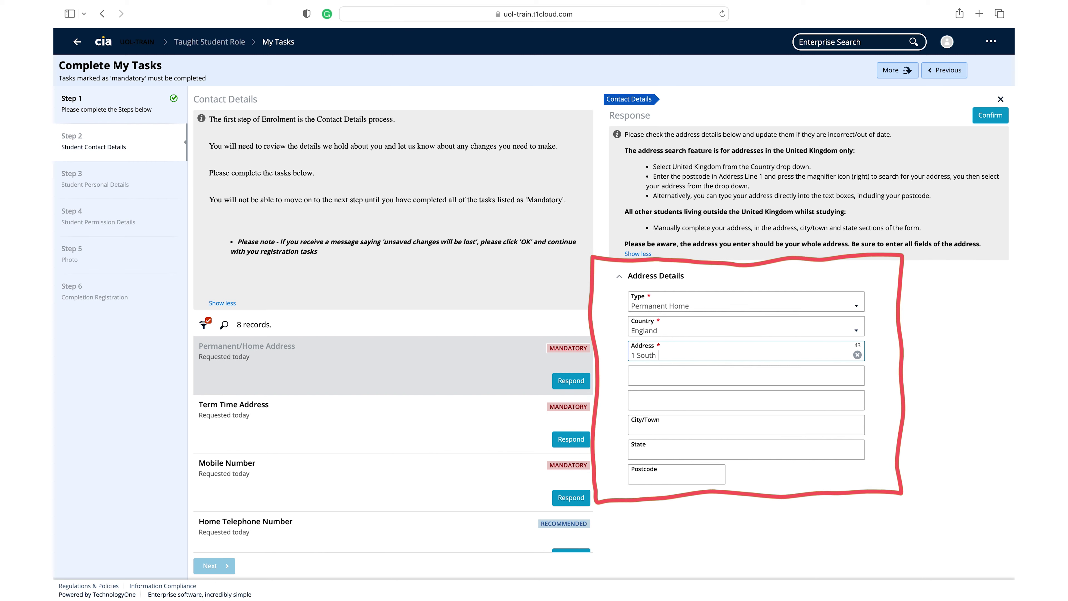
{"action": "key", "text": "Tab"}
{"action": "type", "text": "Hud"}
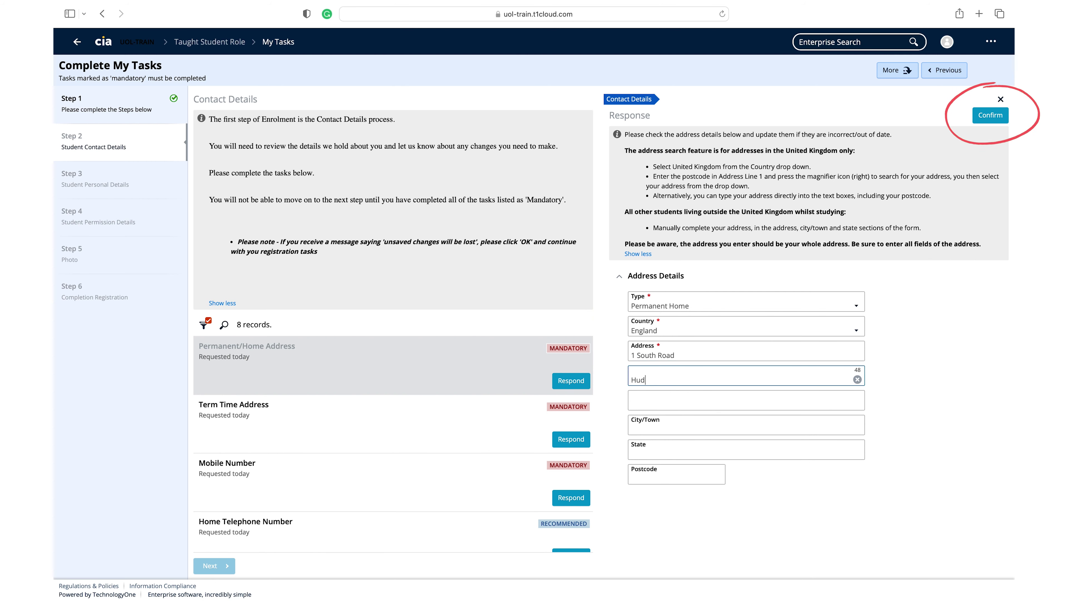
{"action": "left_click", "coordinate": [991, 115]}
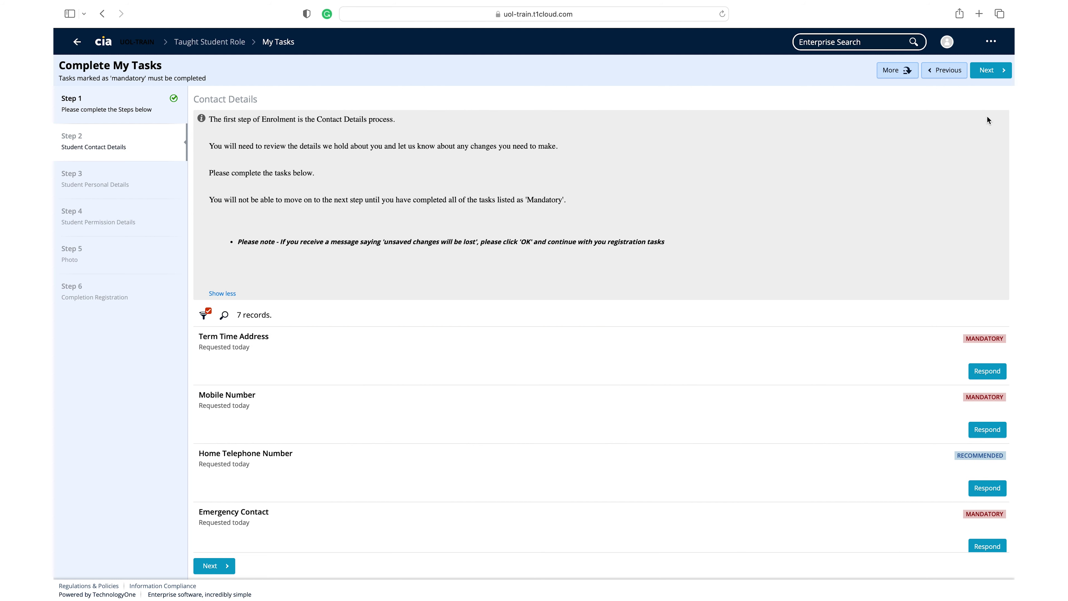
- Set the term time accommodation to Provider maintained property and enter the flat's address
{"action": "left_click", "coordinate": [988, 371]}
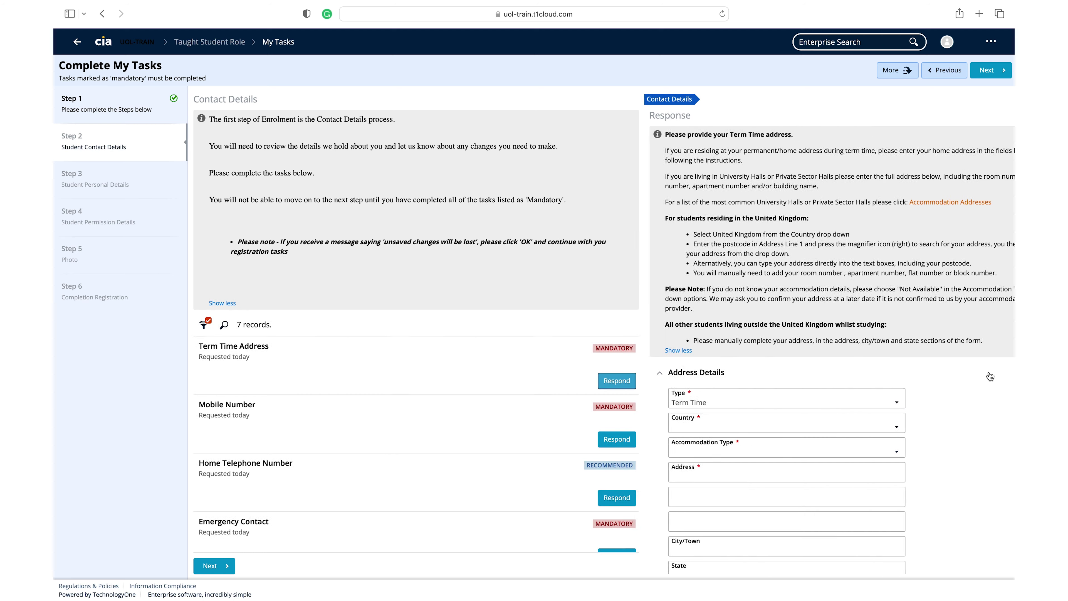
{"action": "scroll", "coordinate": [935, 410], "scroll_direction": "down", "scroll_amount": 2}
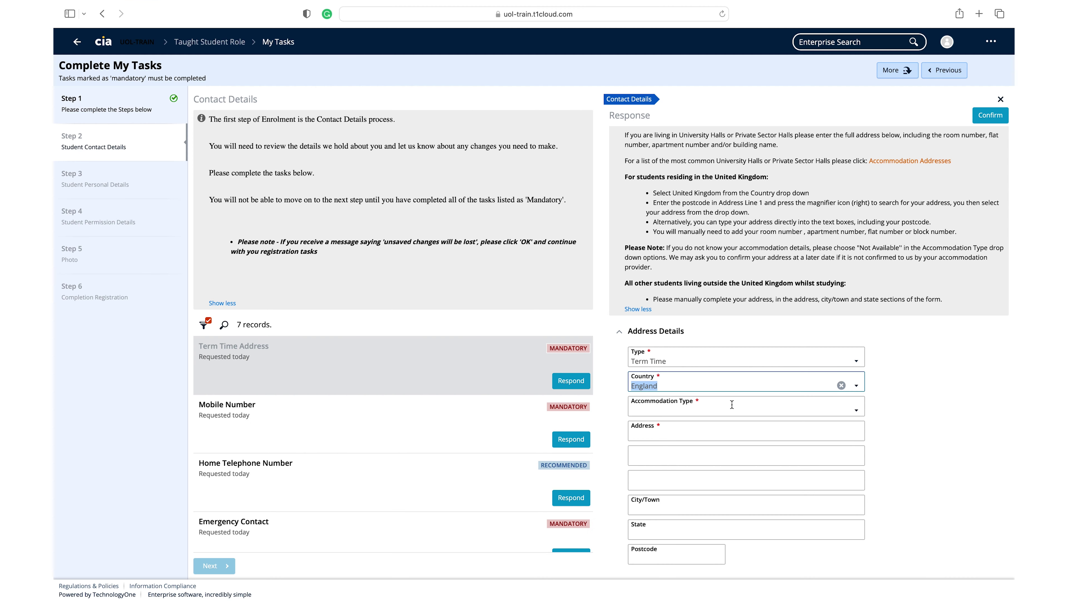
{"action": "left_click", "coordinate": [856, 410]}
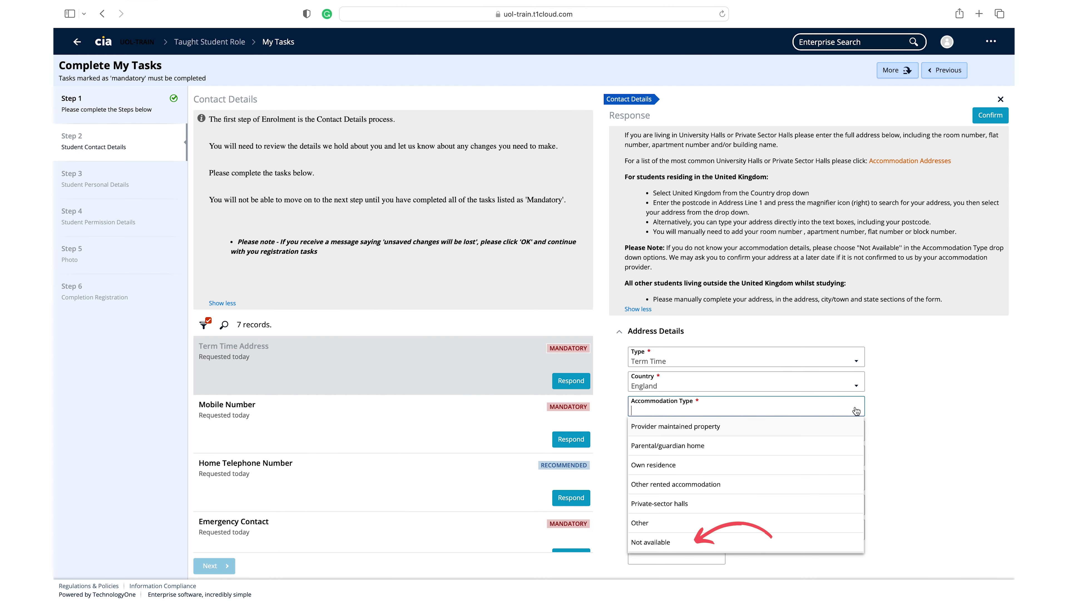
{"action": "left_click", "coordinate": [745, 426]}
{"action": "type", "text": "Fla"}
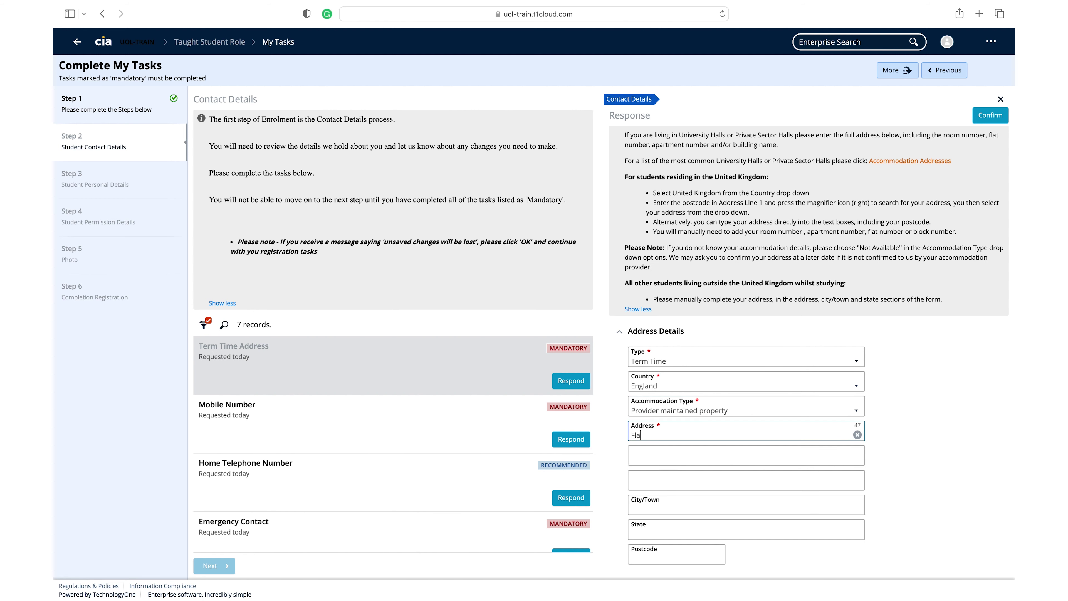
{"action": "type", "text": "t 404"}
{"action": "key", "text": "Tab"}
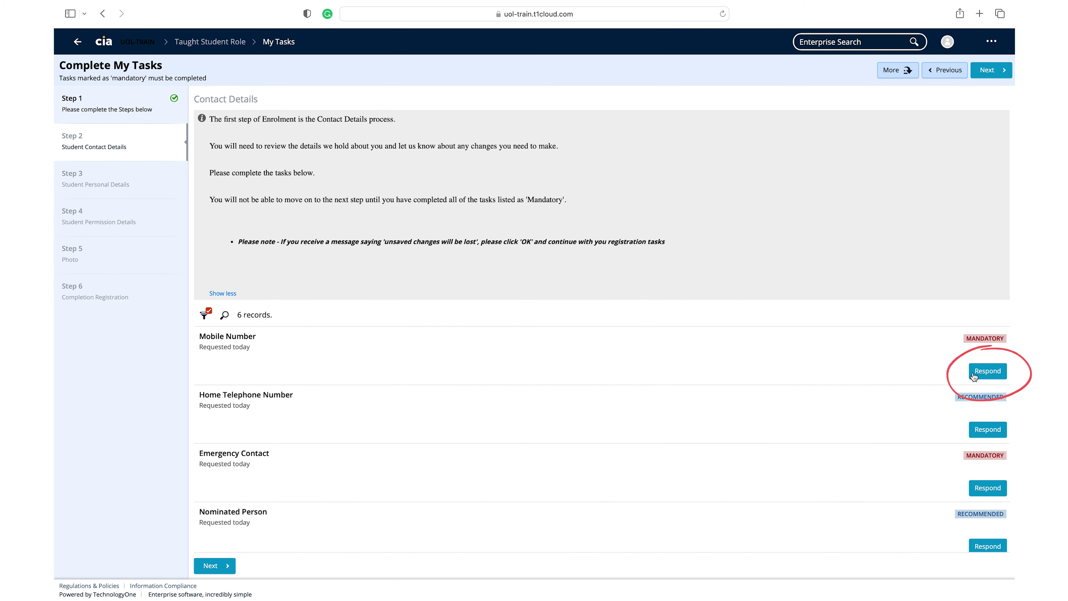
- Re-save and confirm the stored mobile number, then bring up the Home Telephone Number form
{"action": "left_click", "coordinate": [979, 372]}
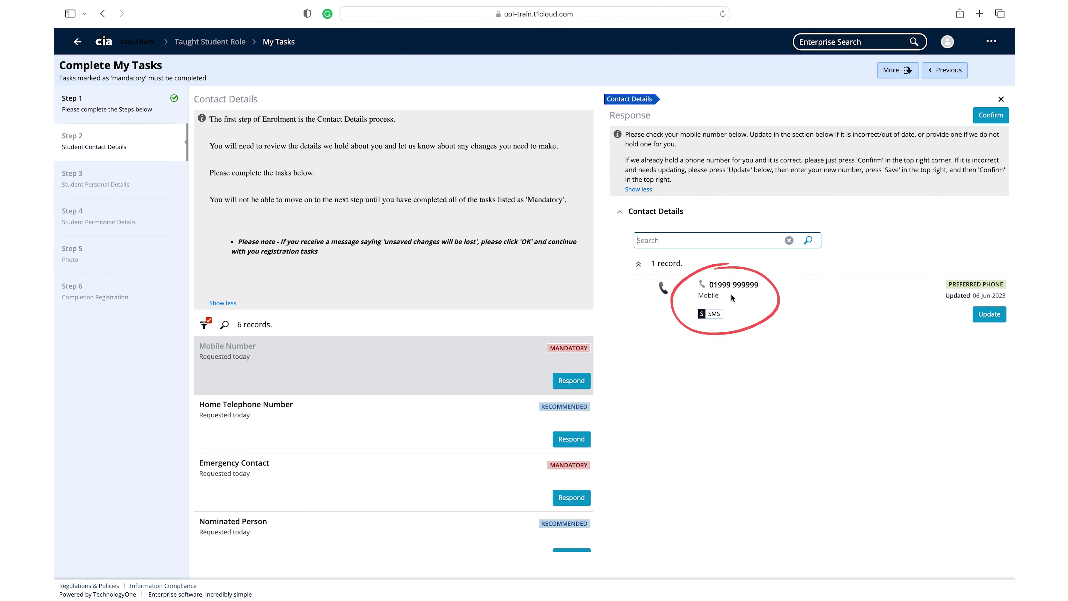
{"action": "left_click", "coordinate": [988, 316]}
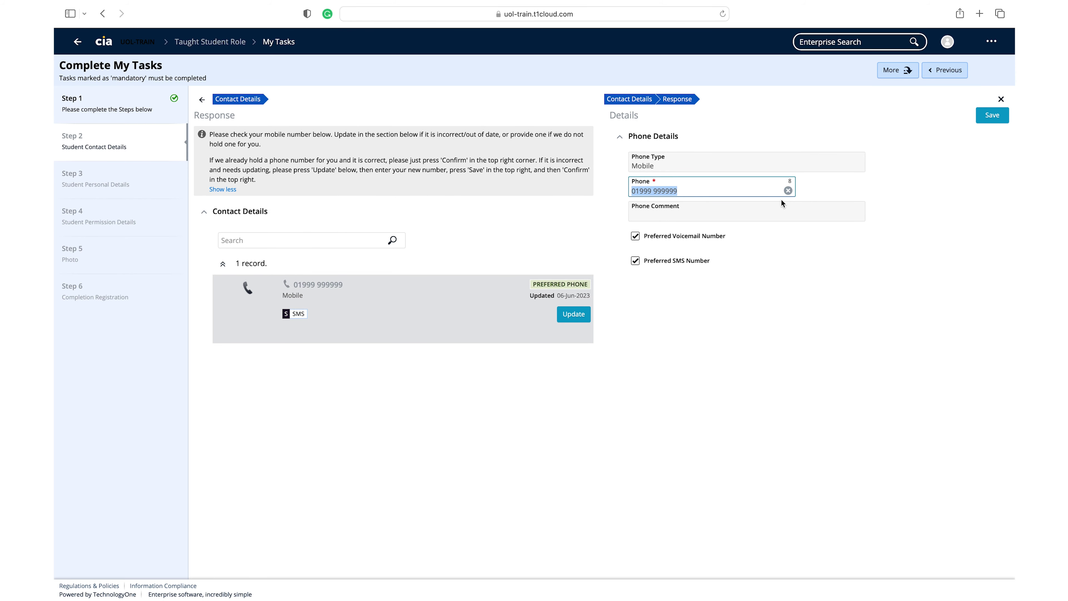
{"action": "left_click", "coordinate": [986, 122]}
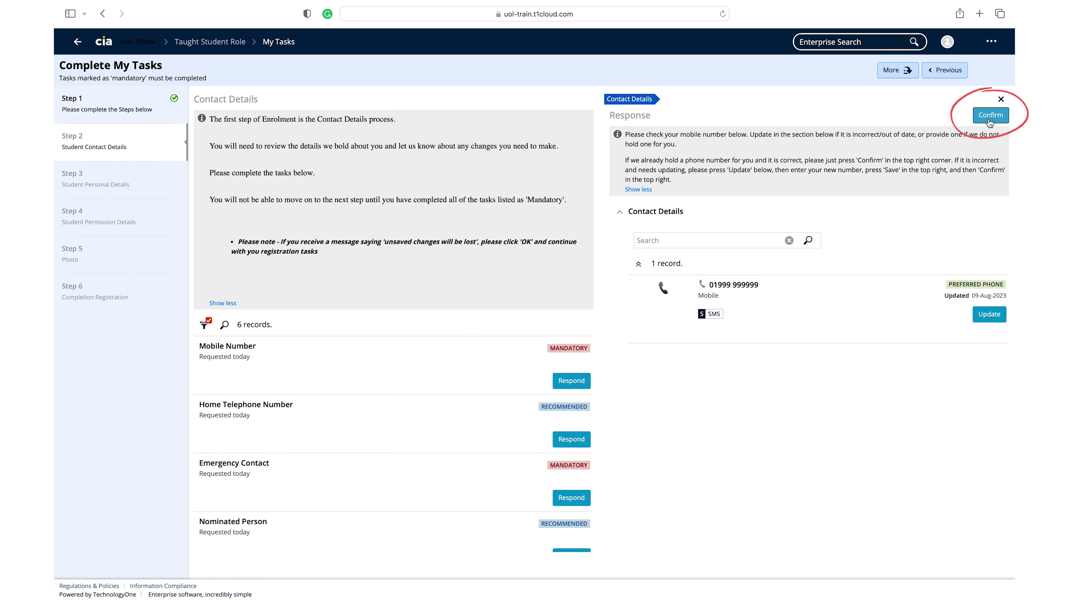
{"action": "left_click", "coordinate": [989, 120]}
{"action": "left_click", "coordinate": [988, 371]}
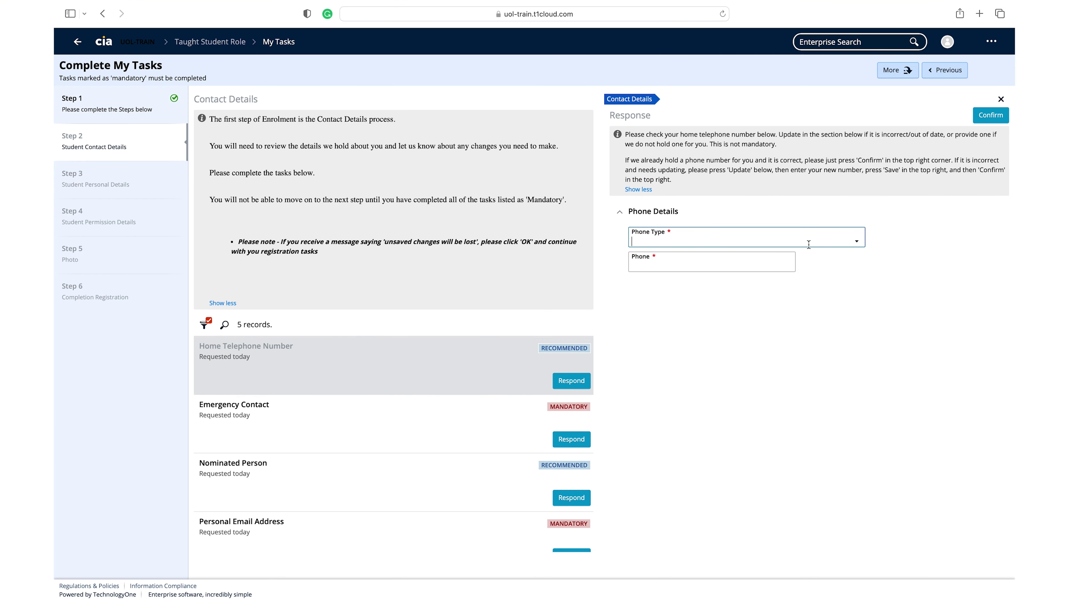
- Add the home number with phone type Telephone, then submit the Parent/Guardian emergency contact
{"action": "left_click", "coordinate": [859, 244]}
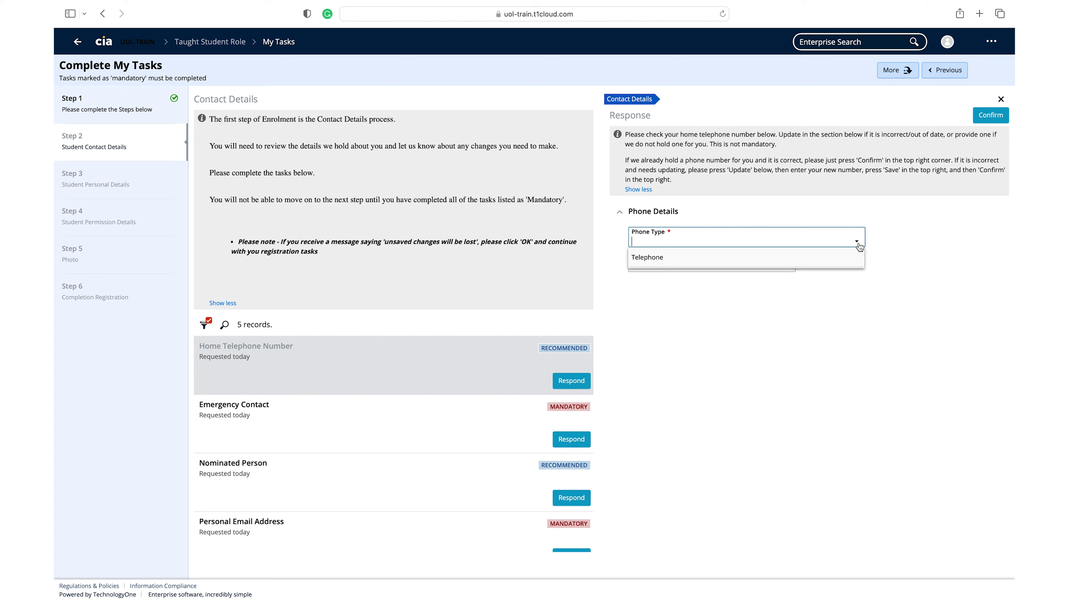
{"action": "left_click", "coordinate": [766, 266]}
{"action": "left_click", "coordinate": [670, 266]}
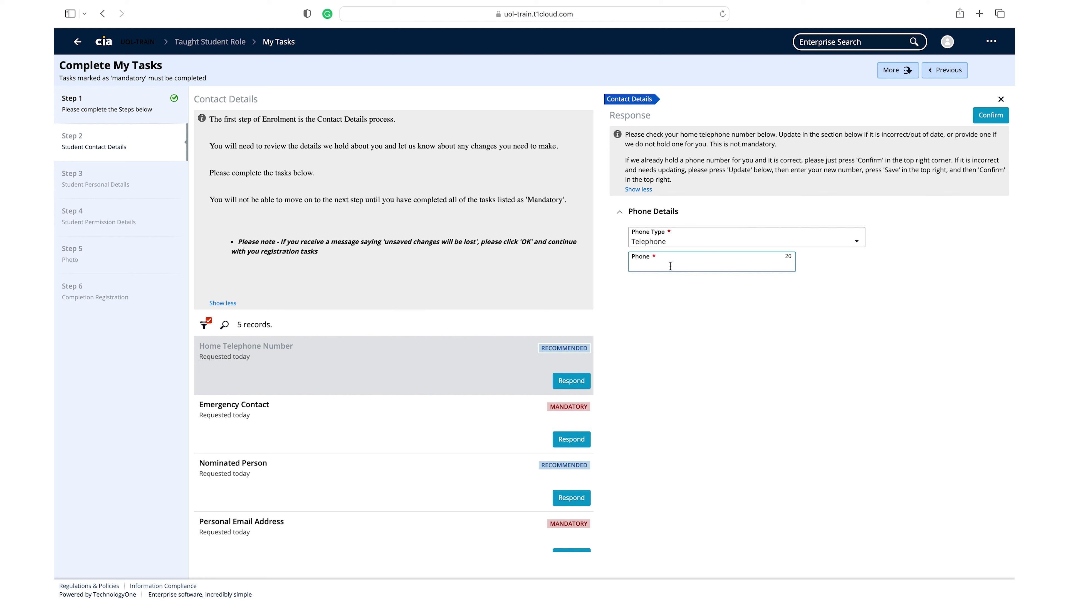
{"action": "type", "text": "0199"}
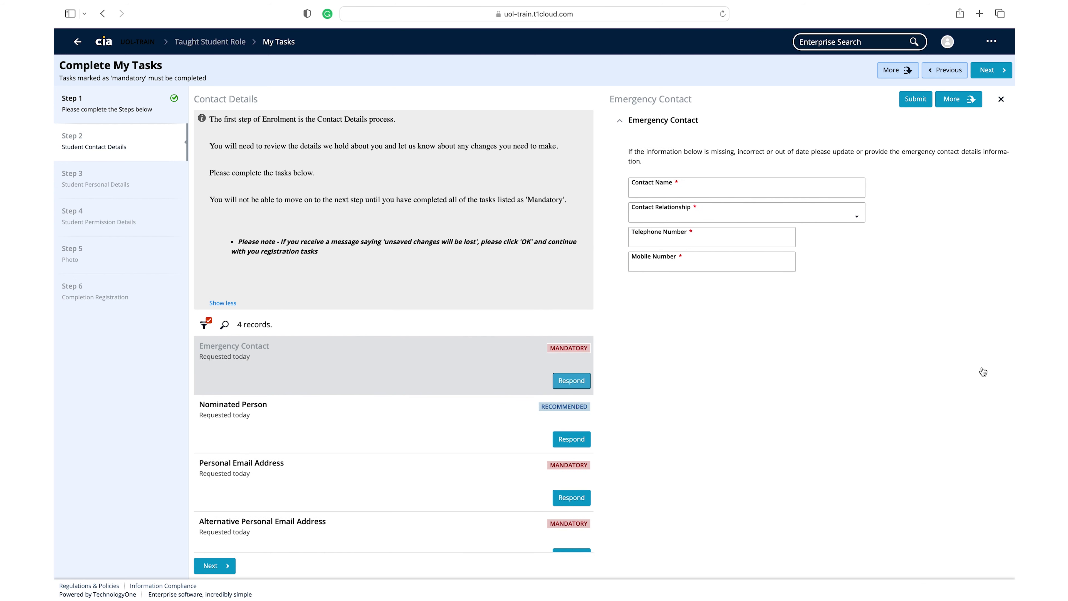
{"action": "type", "text": "9"}
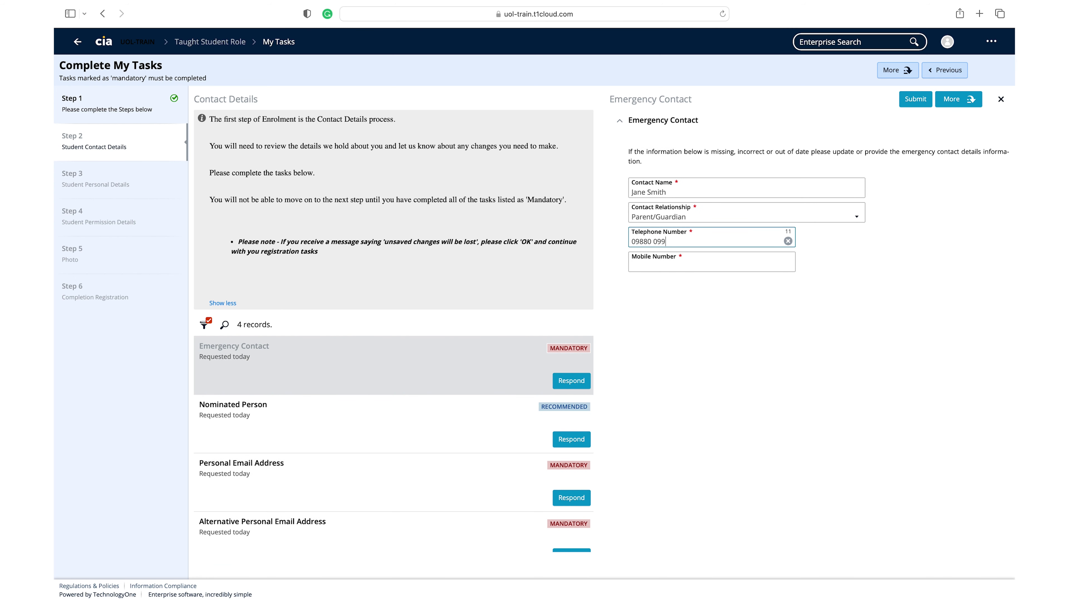
{"action": "type", "text": "099"}
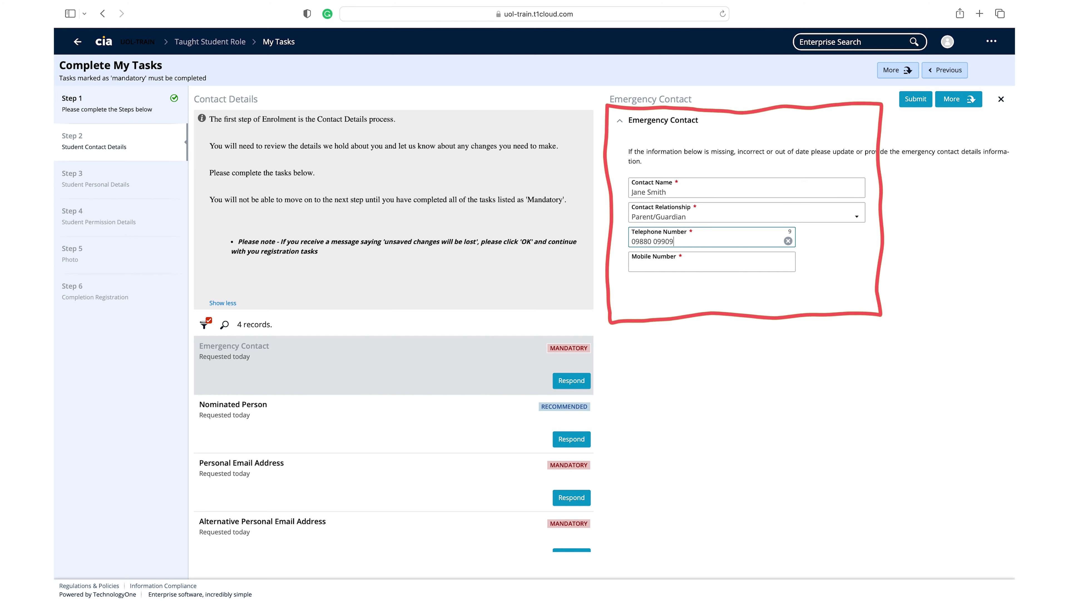
{"action": "left_click", "coordinate": [921, 99]}
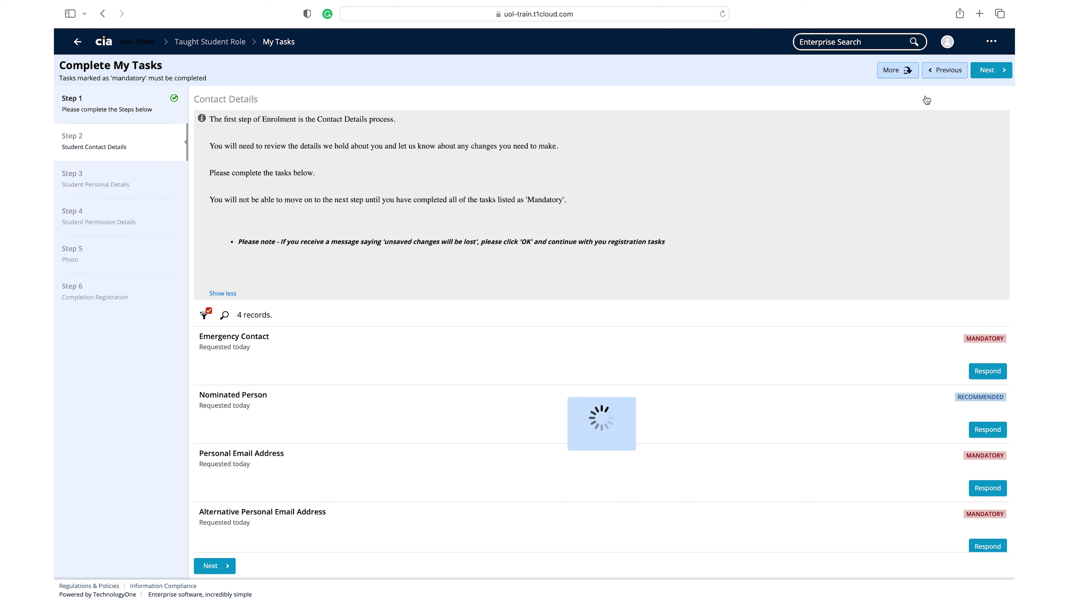
- Fill in the nominated person's full name and telephone number and submit the form
{"action": "left_click", "coordinate": [986, 372]}
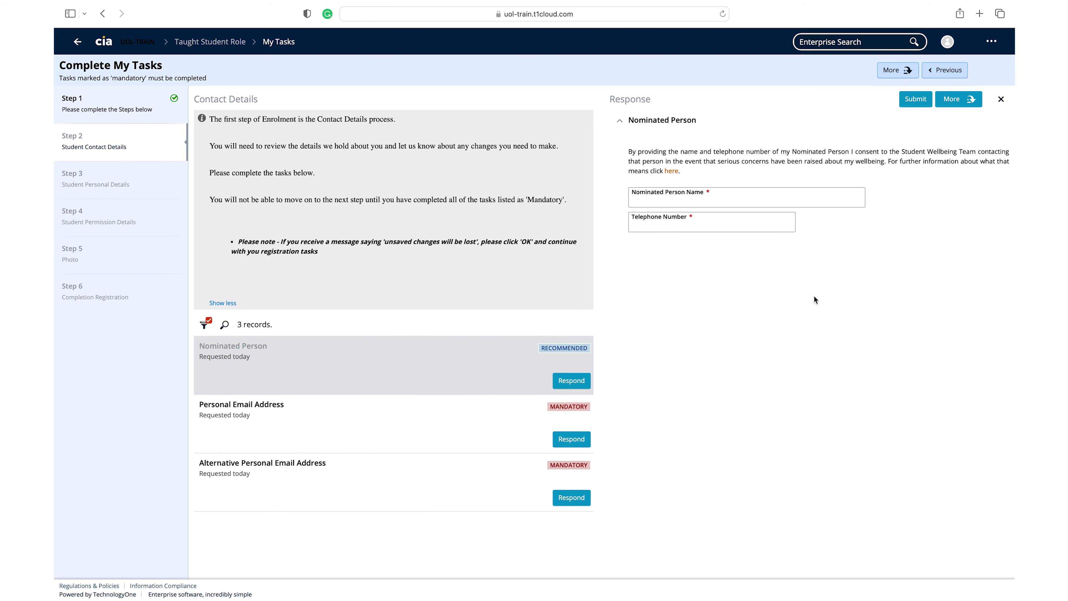
{"action": "left_click", "coordinate": [716, 202]}
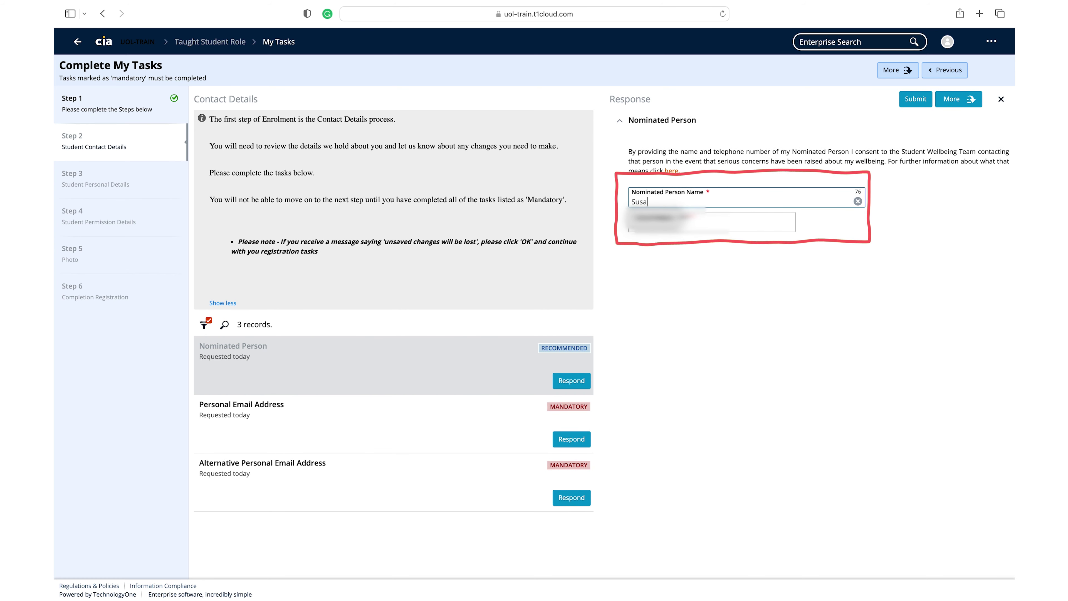
{"action": "left_click", "coordinate": [668, 221]}
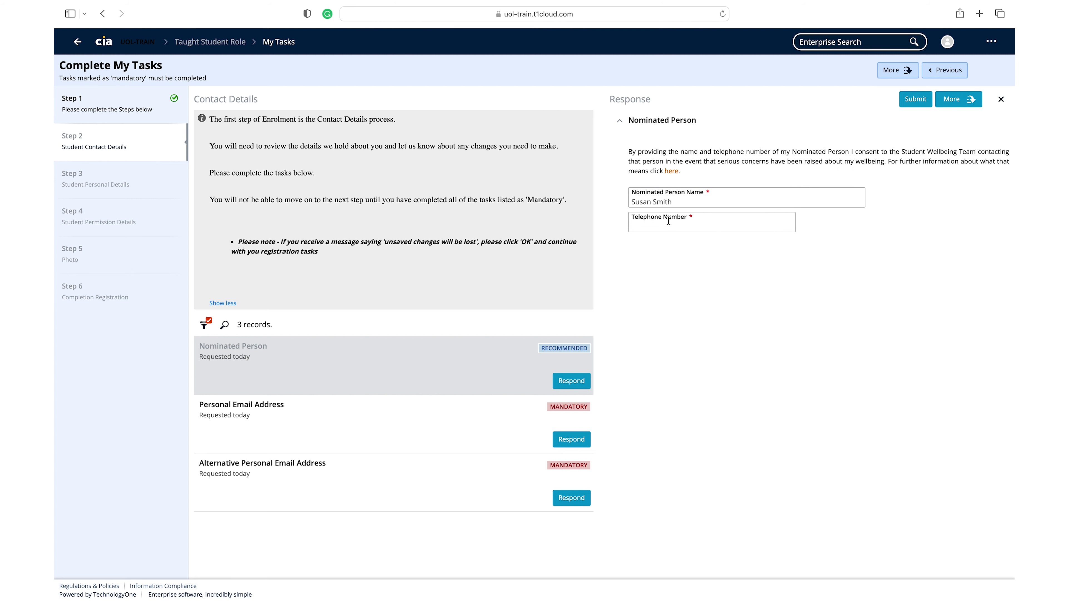
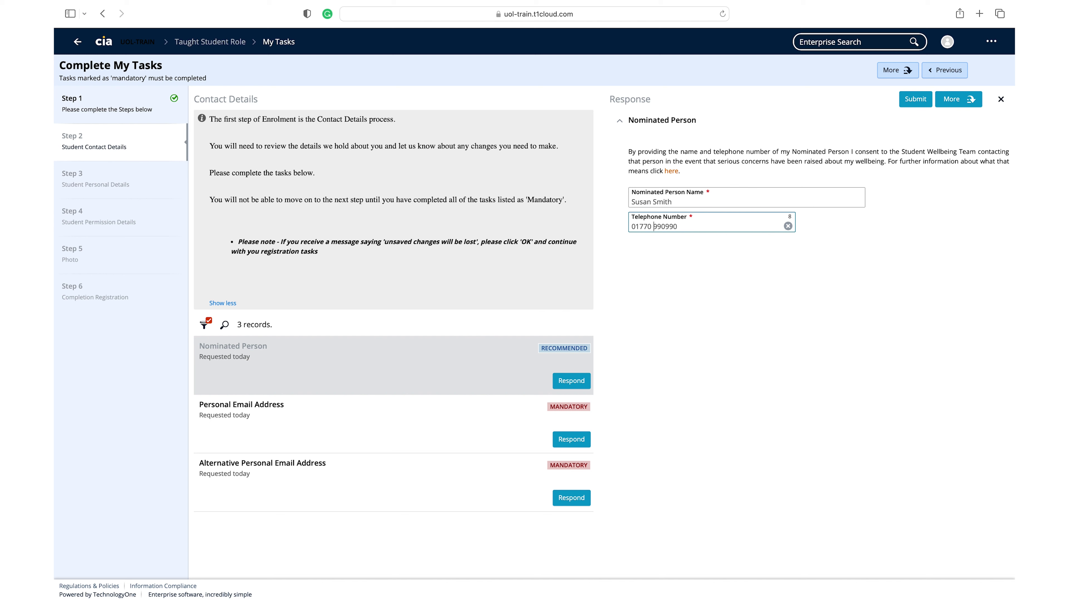
{"action": "left_click", "coordinate": [919, 100]}
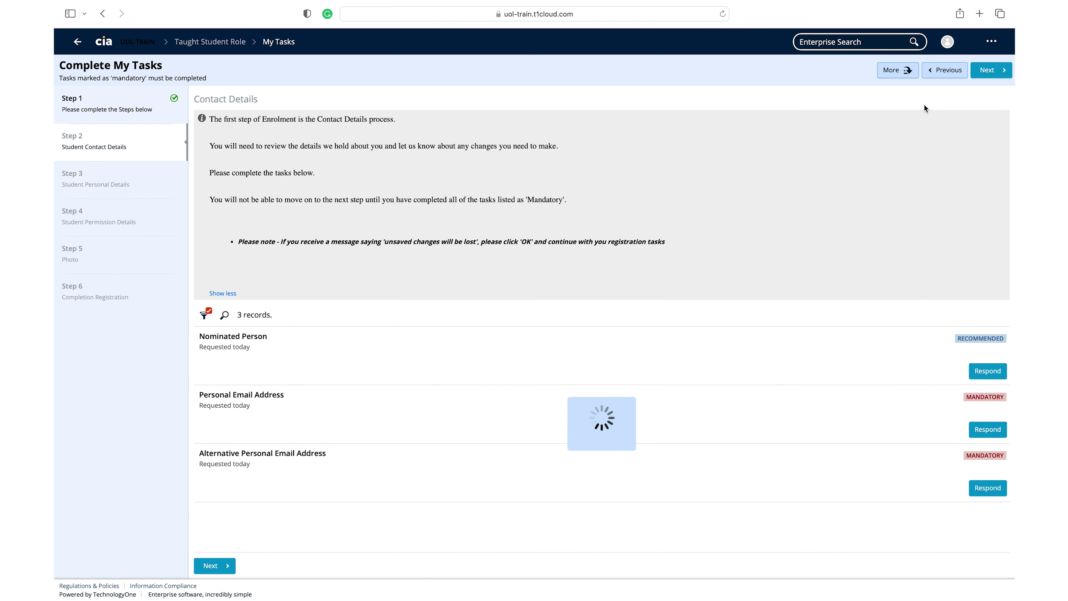
- Confirm the existing personal email unchanged, then handle the Alternative Personal Email Address form
{"action": "left_click", "coordinate": [988, 371]}
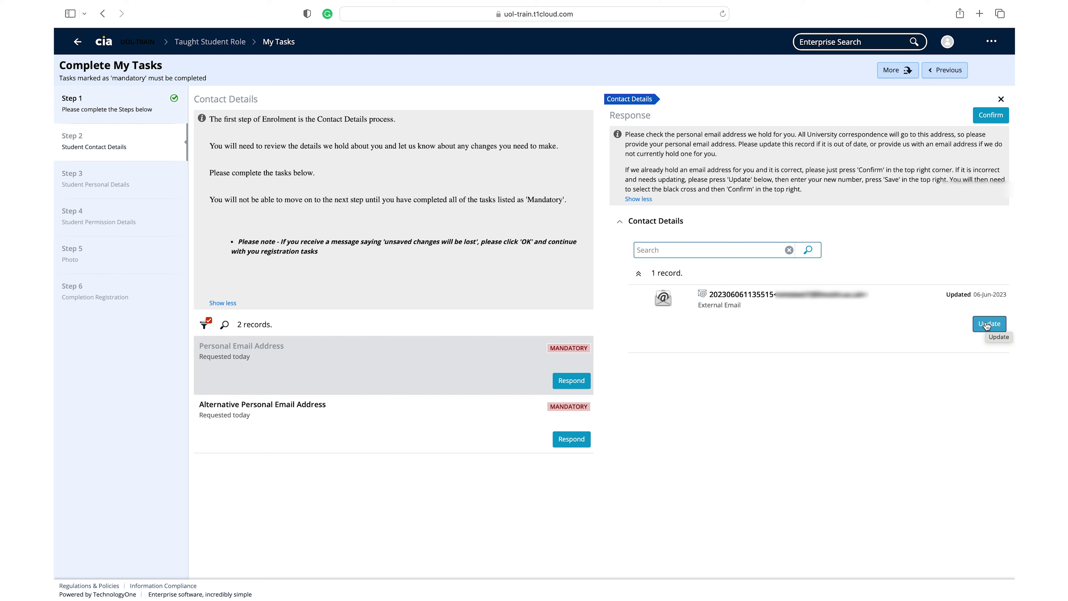
{"action": "left_click", "coordinate": [989, 324]}
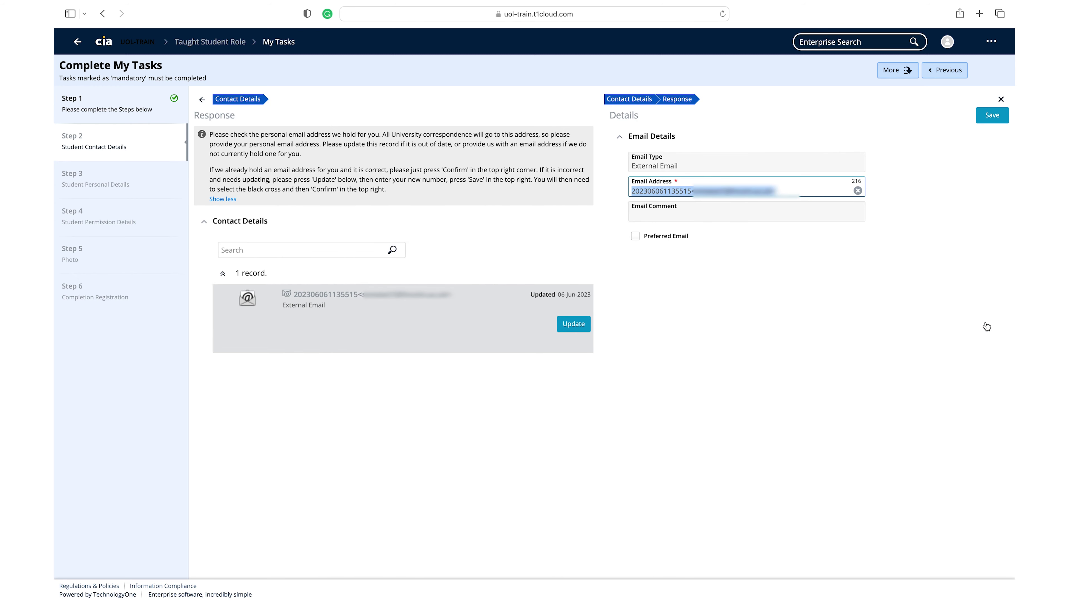
{"action": "left_click", "coordinate": [1002, 100]}
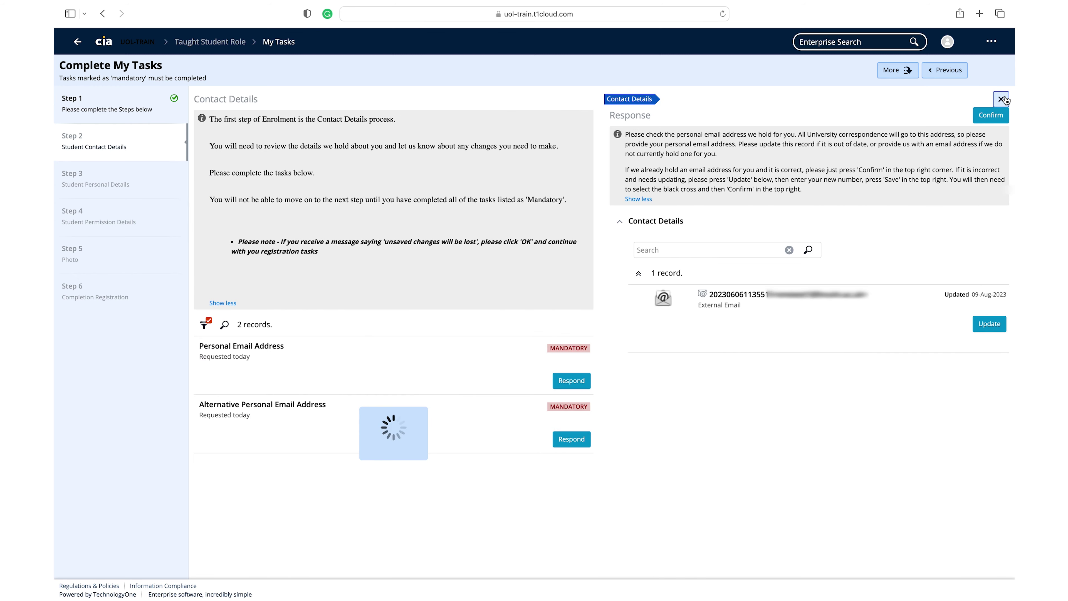
{"action": "left_click", "coordinate": [991, 115]}
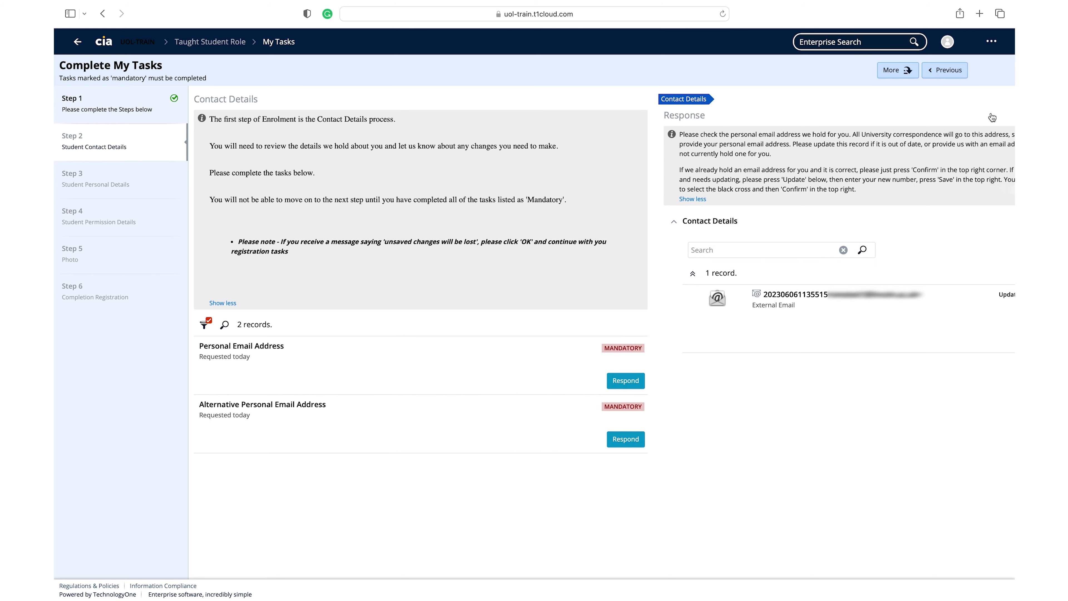
{"action": "left_click", "coordinate": [987, 371]}
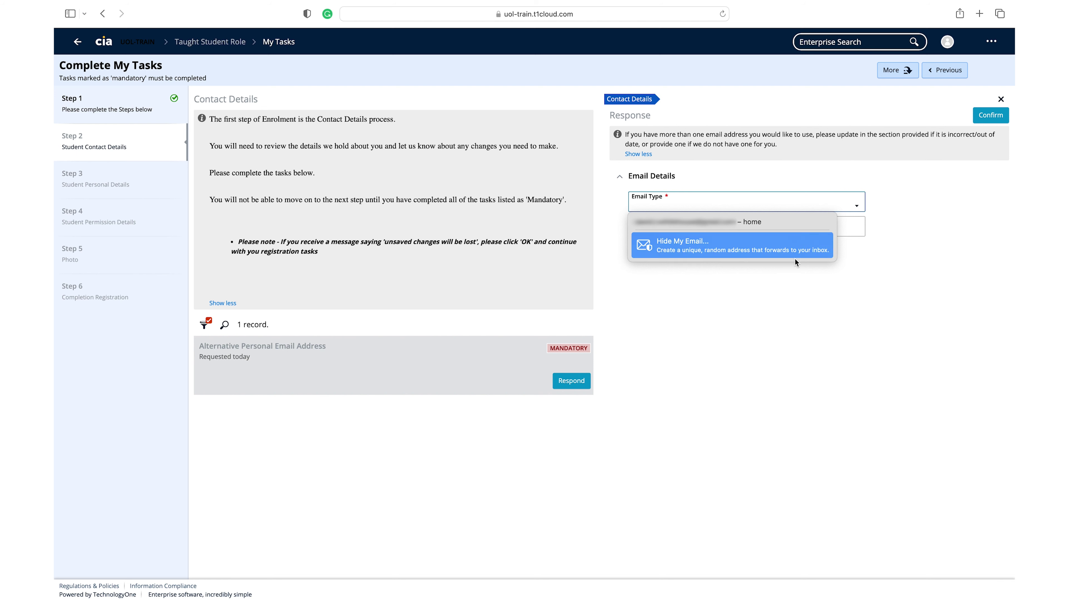
{"action": "left_click", "coordinate": [792, 286]}
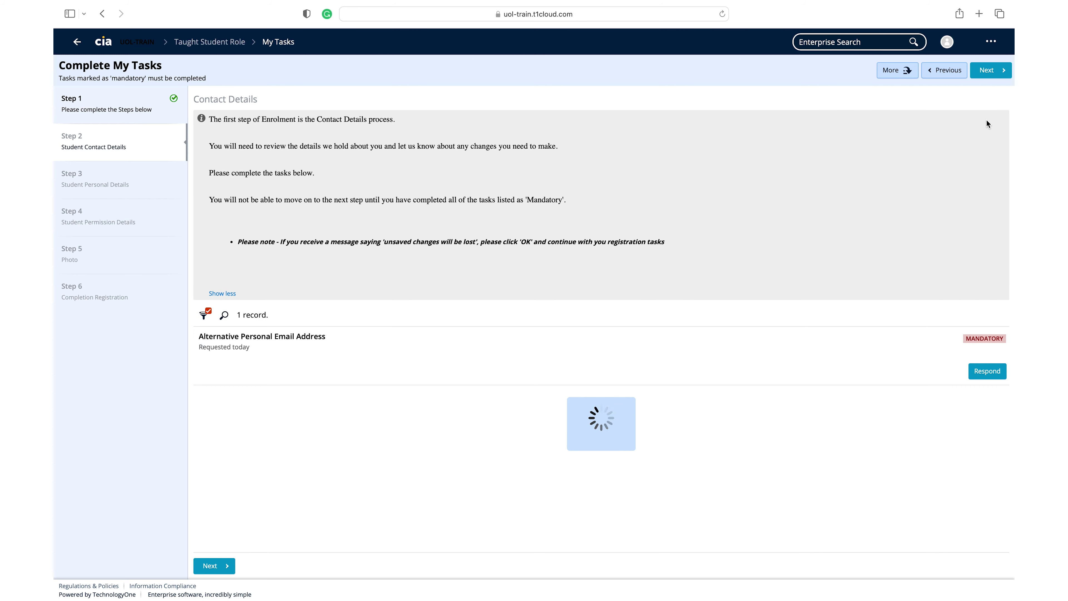
- In Personal Details, answer Yes (UCAS) on care, tick Specific learning difficulty, and confirm
{"action": "left_click", "coordinate": [988, 71]}
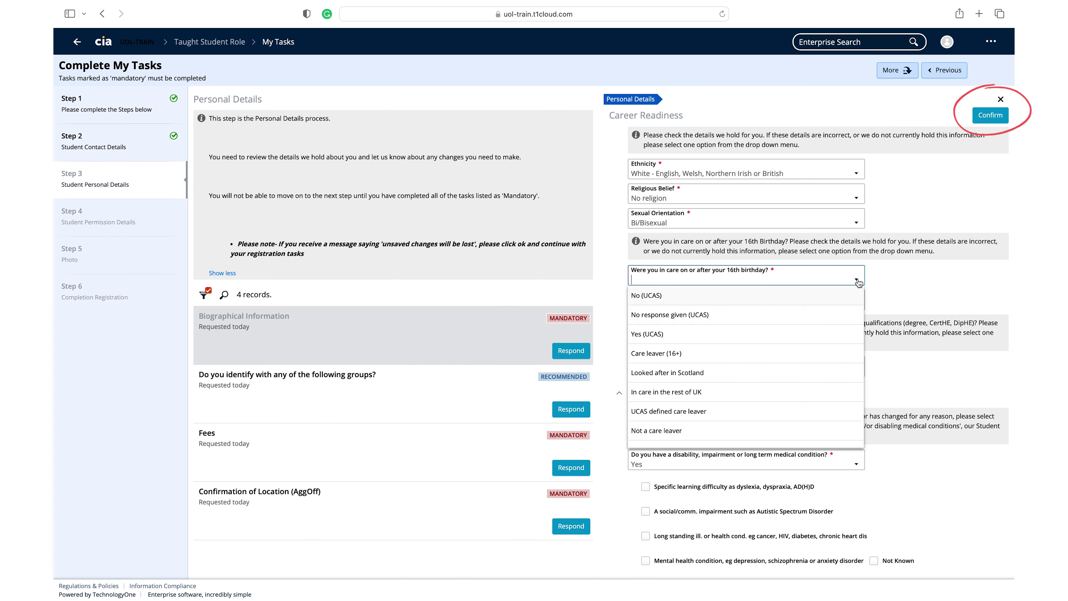
{"action": "left_click", "coordinate": [795, 335]}
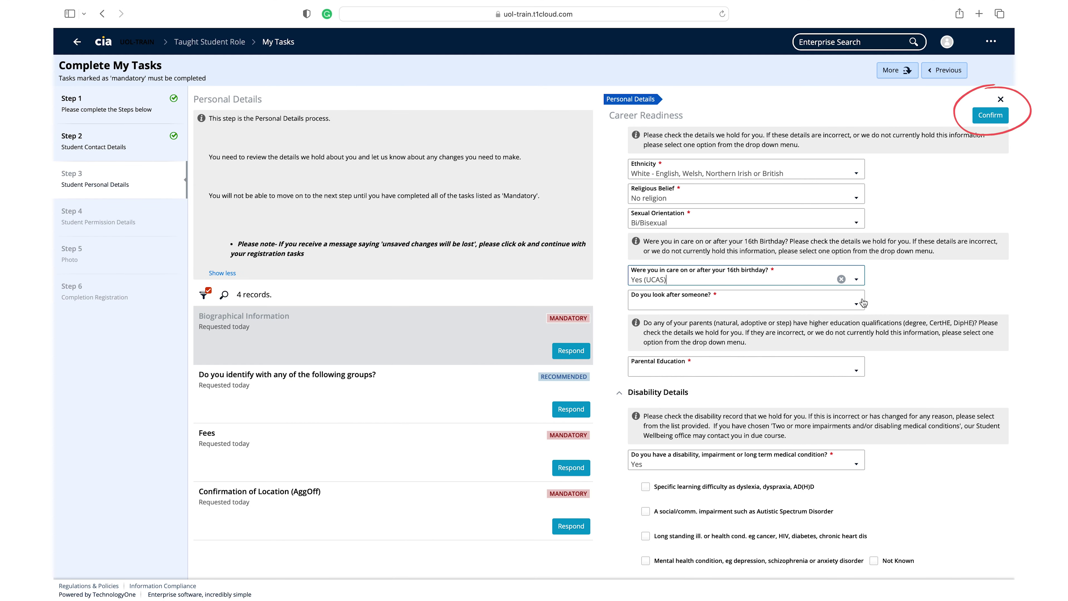
{"action": "scroll", "coordinate": [830, 321], "scroll_direction": "down", "scroll_amount": 2}
{"action": "left_click", "coordinate": [645, 358]}
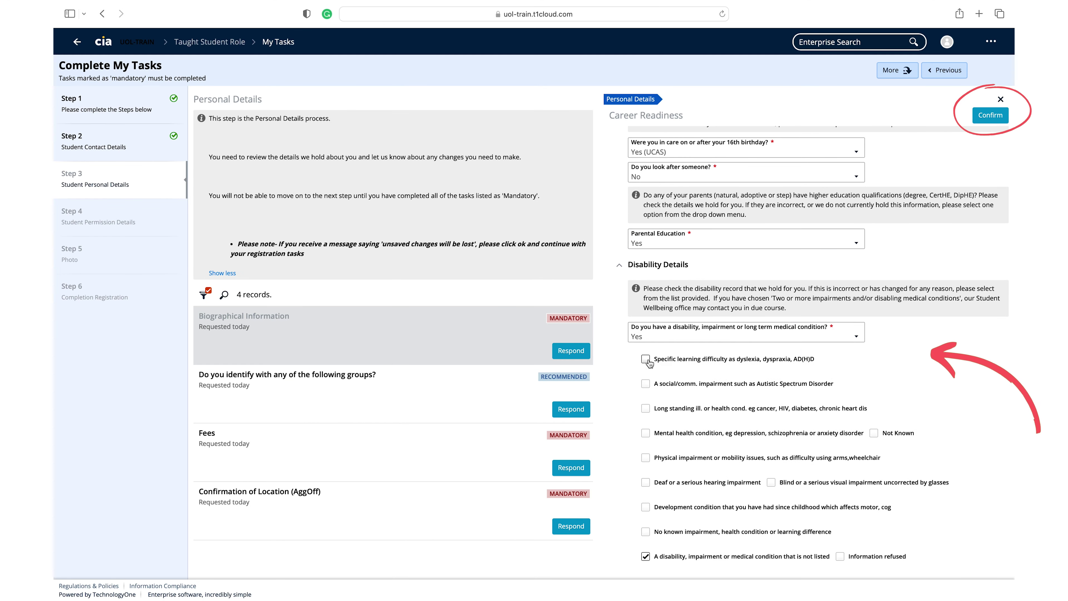
{"action": "left_click", "coordinate": [988, 111]}
{"action": "left_click", "coordinate": [977, 343]}
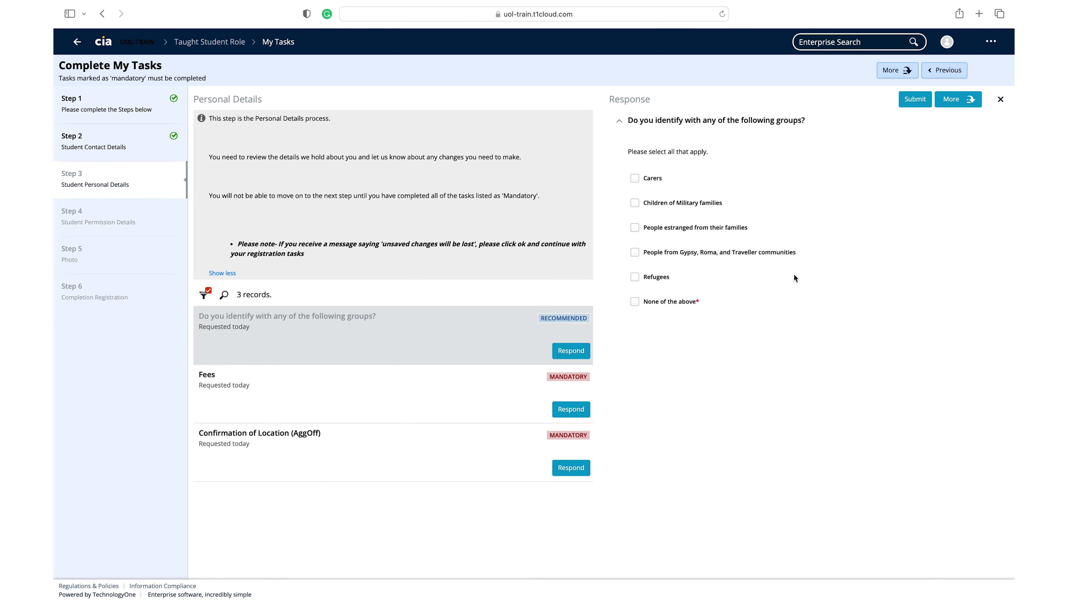
- Answer None of the above on groups, then submit Fees as 'I am NOT sponsored' with confirmation ticked
{"action": "left_click", "coordinate": [636, 302]}
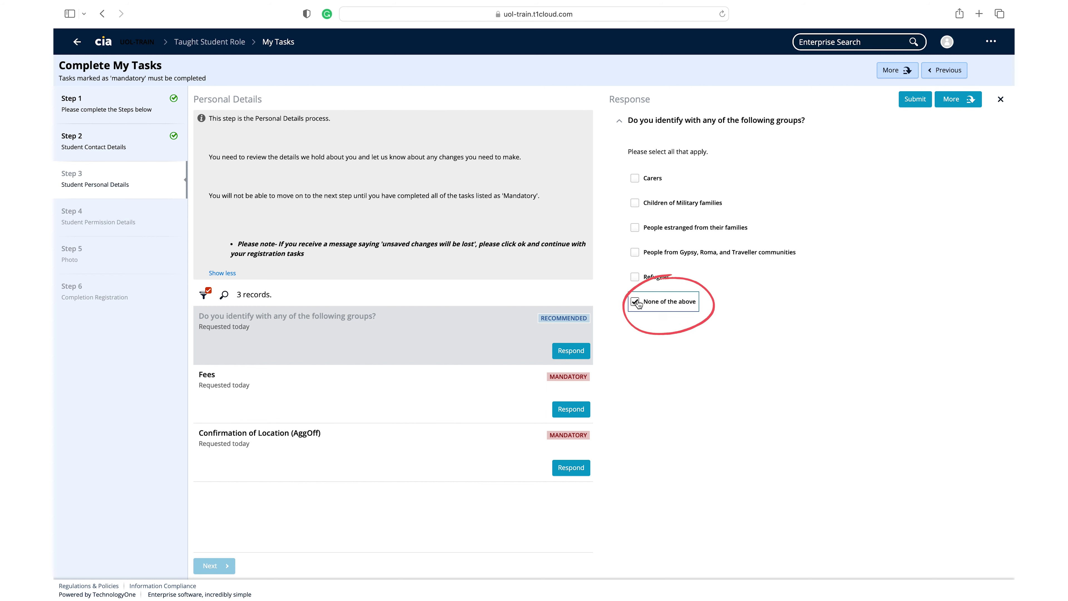
{"action": "left_click", "coordinate": [915, 101]}
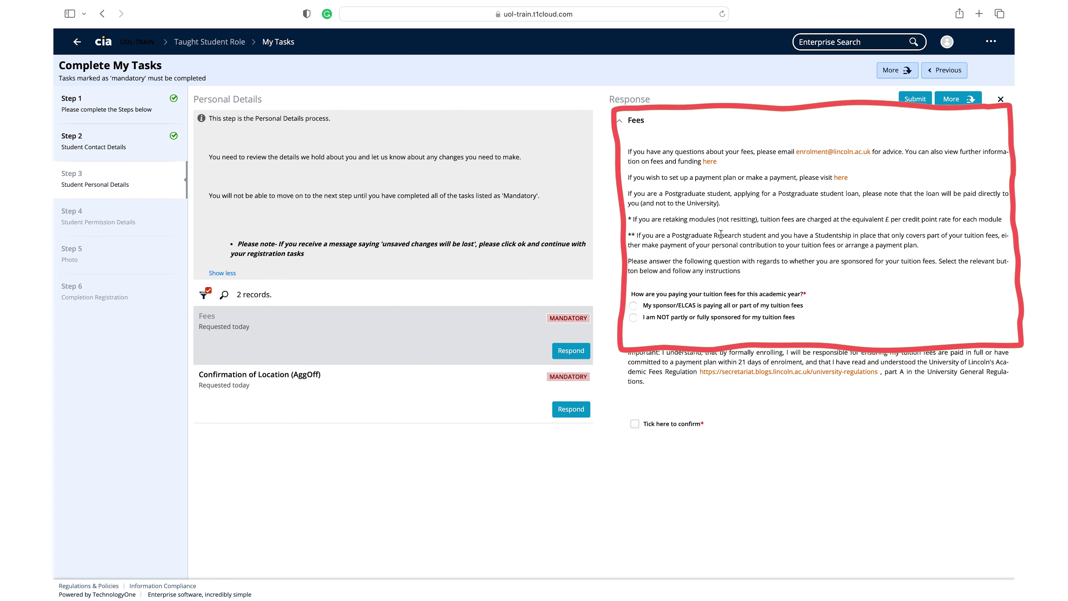
{"action": "left_click", "coordinate": [634, 319]}
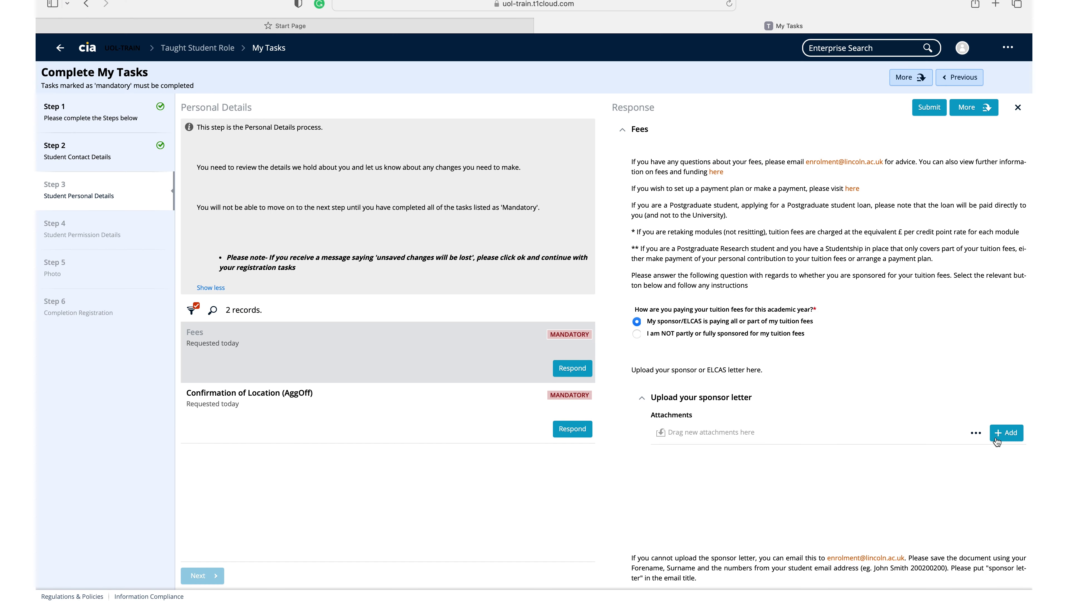
{"action": "left_click", "coordinate": [995, 438]}
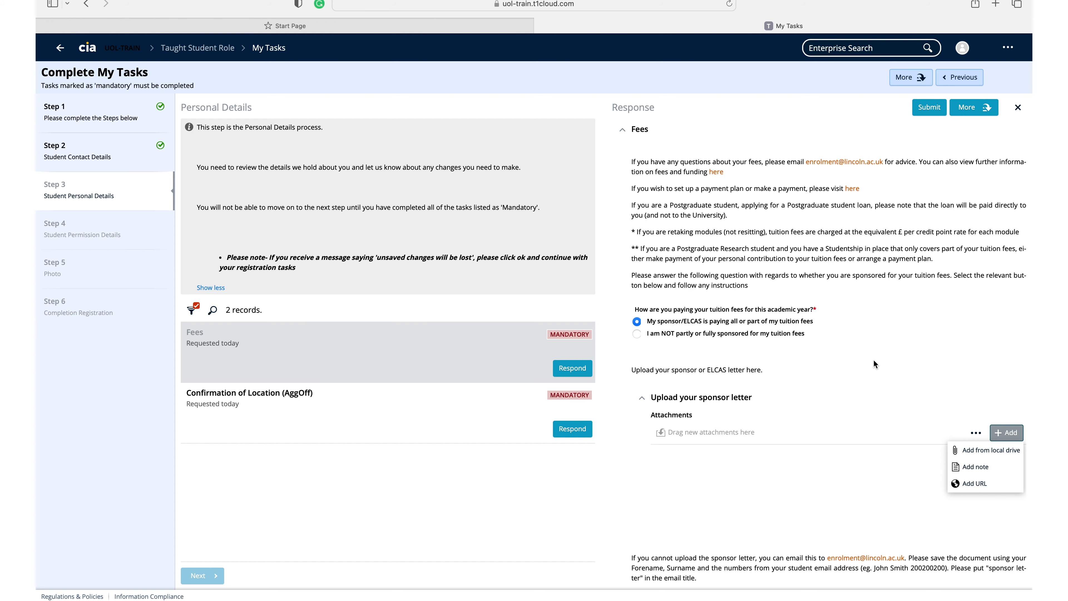
{"action": "left_click", "coordinate": [638, 336]}
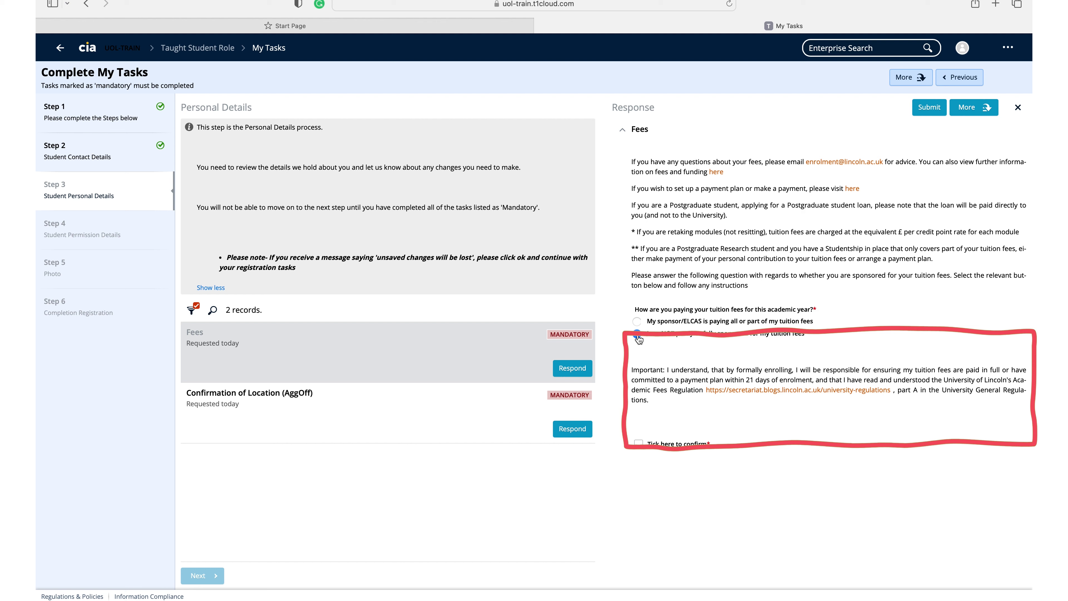
{"action": "left_click", "coordinate": [638, 444]}
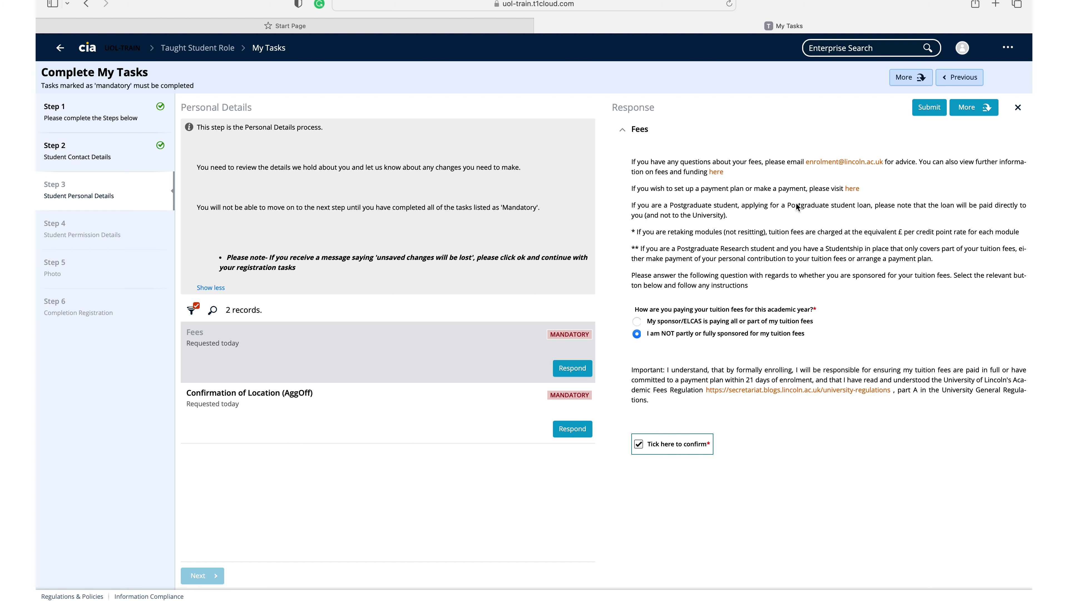
{"action": "left_click", "coordinate": [931, 109]}
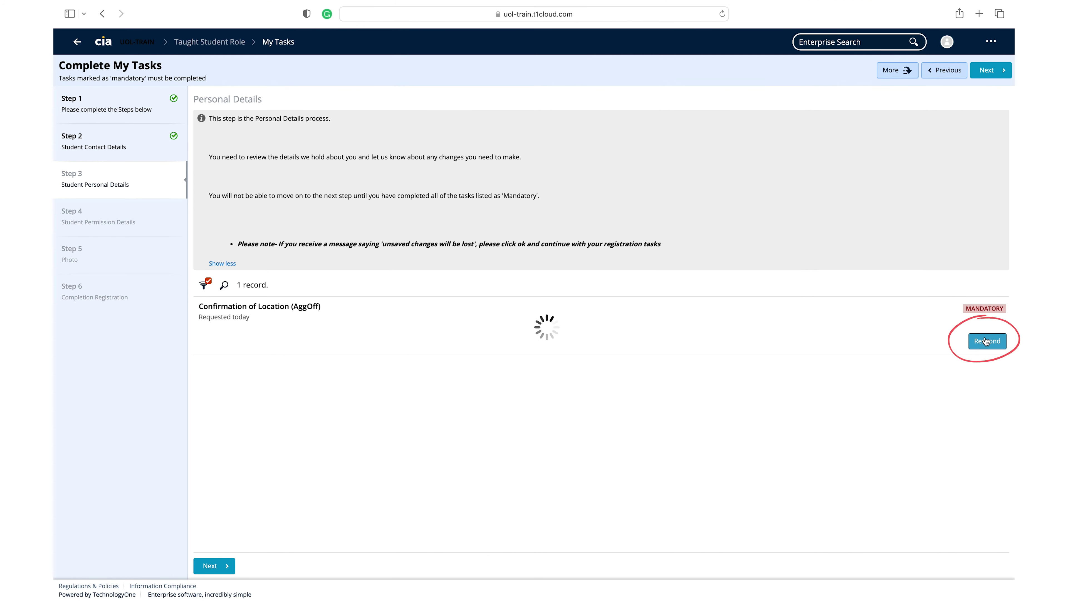
- Respond to Confirmation of Location, then submit Career Readiness with Leisure and Tourism and self-employment Not Decided
{"action": "left_click", "coordinate": [986, 341]}
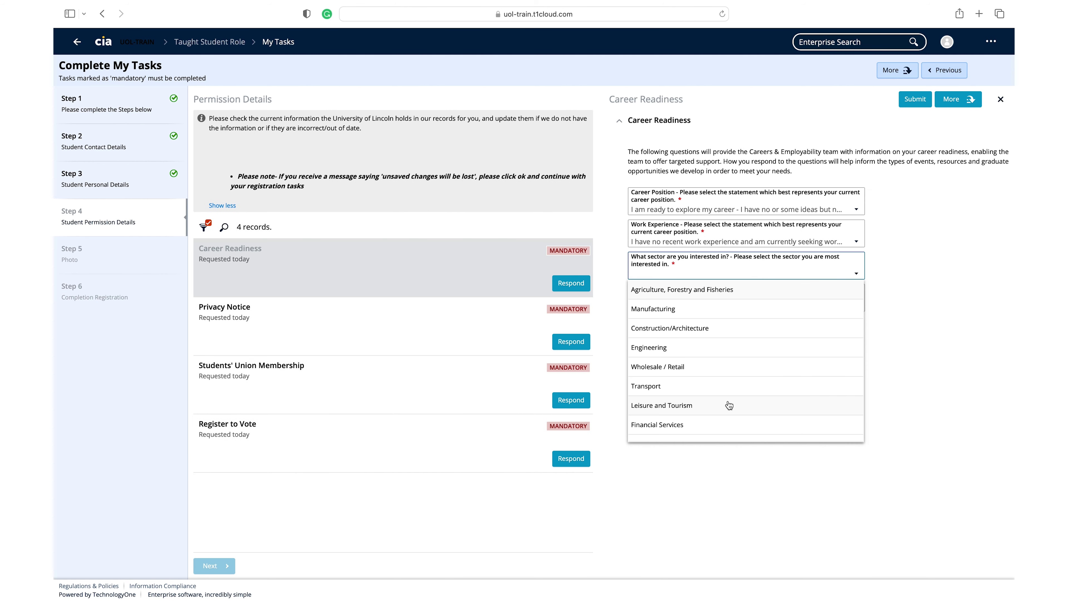
{"action": "left_click", "coordinate": [730, 406]}
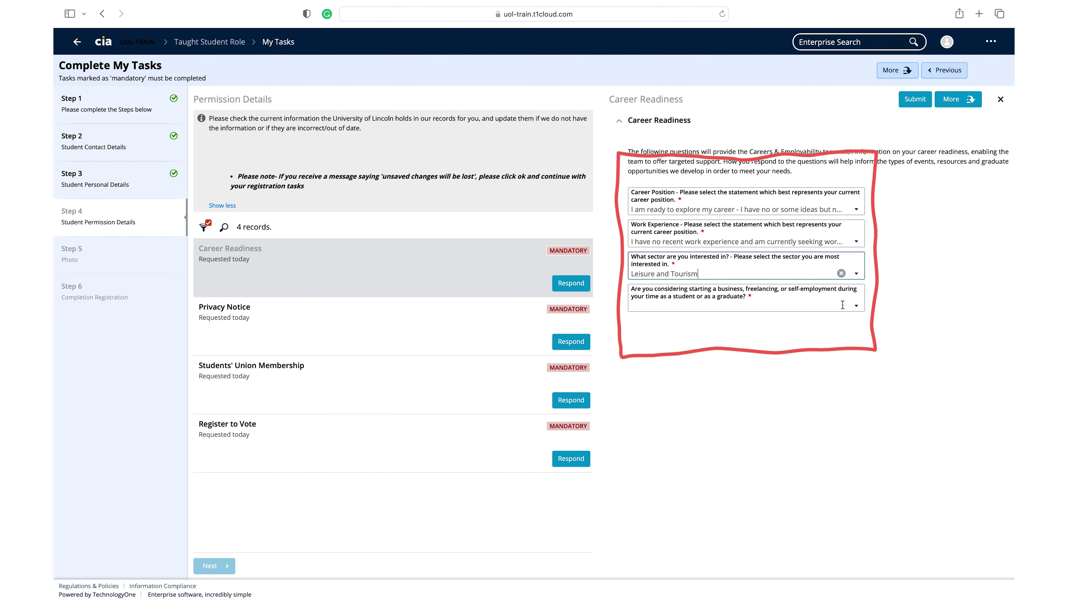
{"action": "left_click", "coordinate": [855, 306]}
{"action": "left_click", "coordinate": [656, 360]}
{"action": "left_click", "coordinate": [915, 99]}
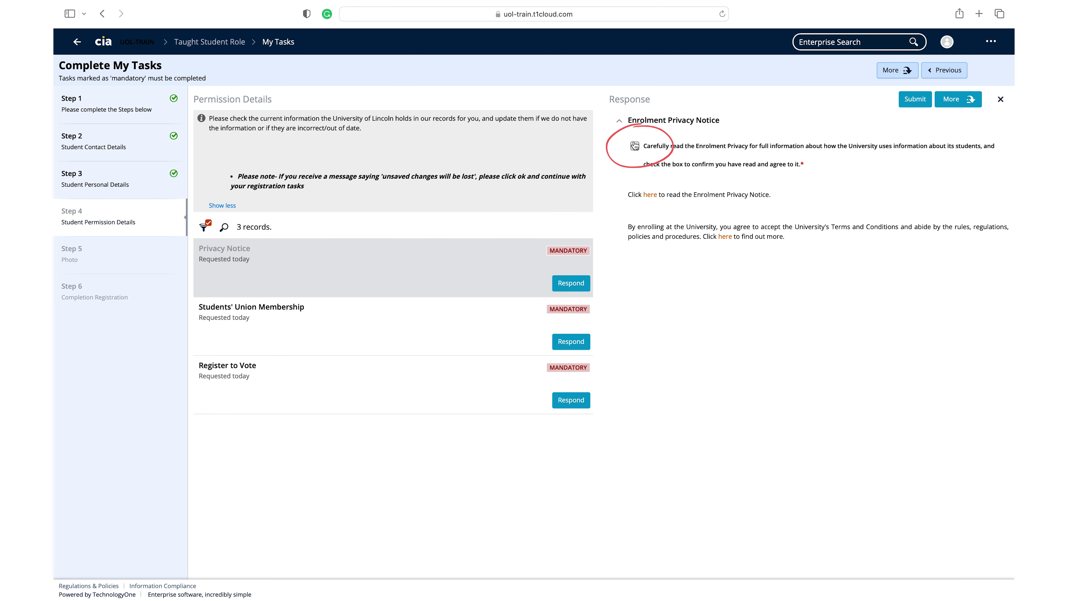
- Agree to and submit the Enrolment Privacy Notice, then submit the Students' Union Membership response
{"action": "left_click", "coordinate": [635, 146]}
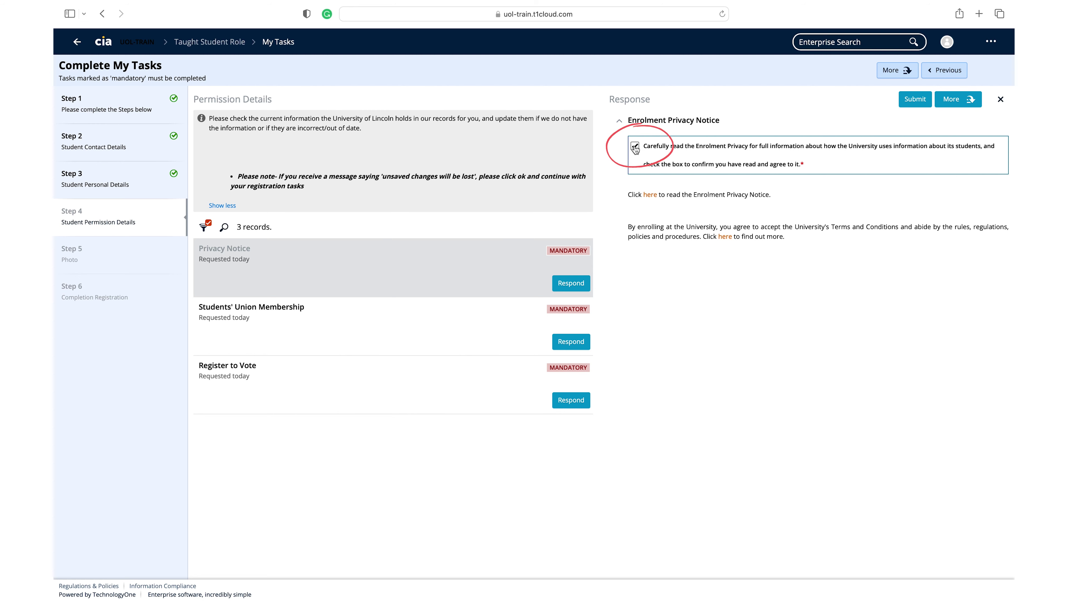
{"action": "left_click", "coordinate": [916, 99]}
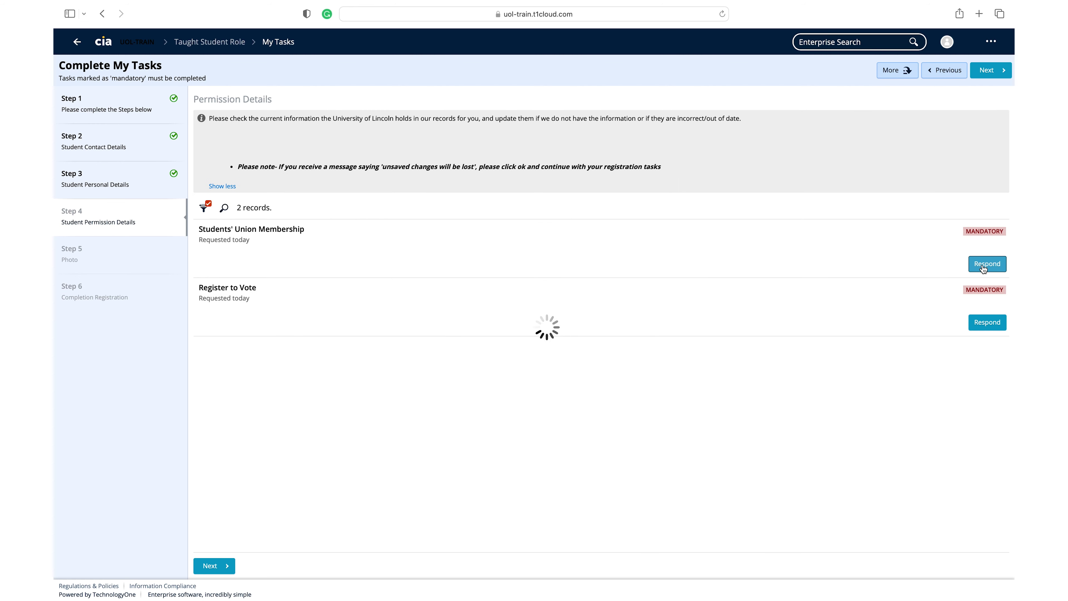
{"action": "left_click", "coordinate": [985, 266]}
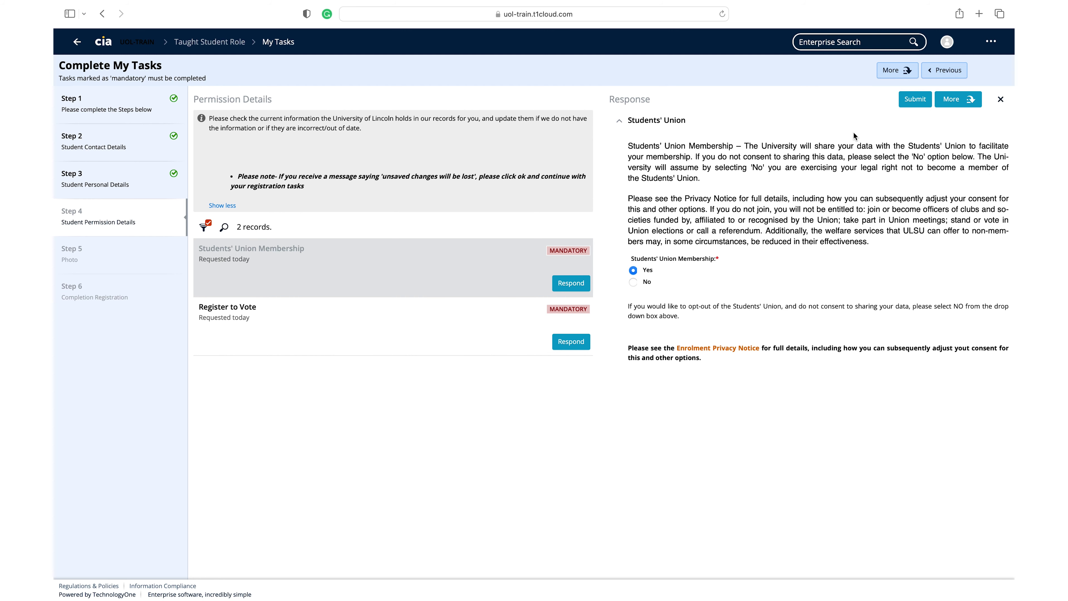
{"action": "left_click", "coordinate": [915, 99]}
- Submit the Register to Vote acknowledgement and advance to Step 5 Photo
{"action": "left_click", "coordinate": [983, 265]}
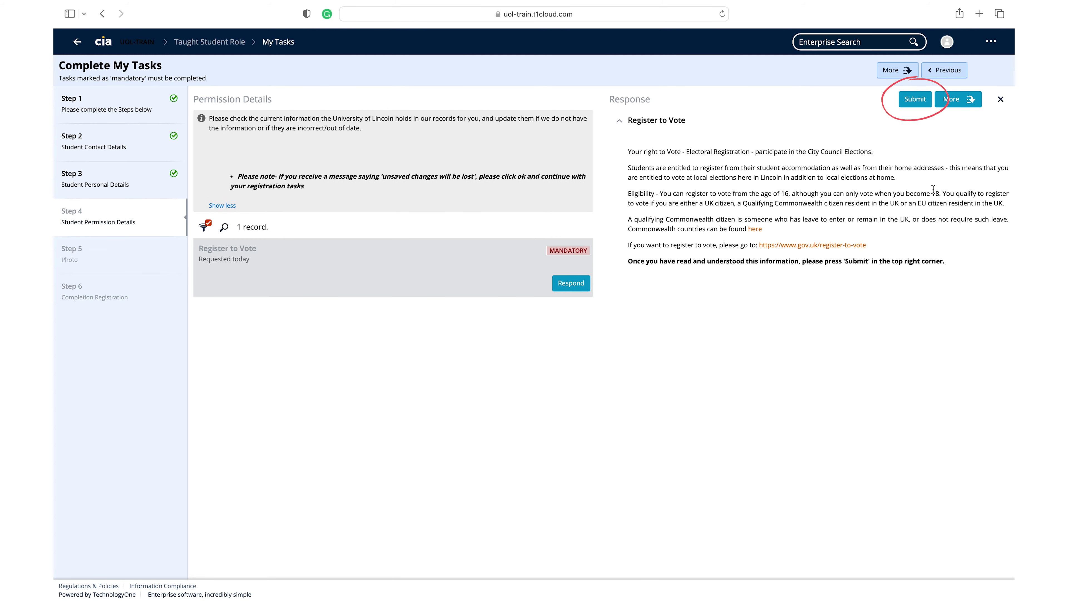
{"action": "left_click", "coordinate": [915, 99]}
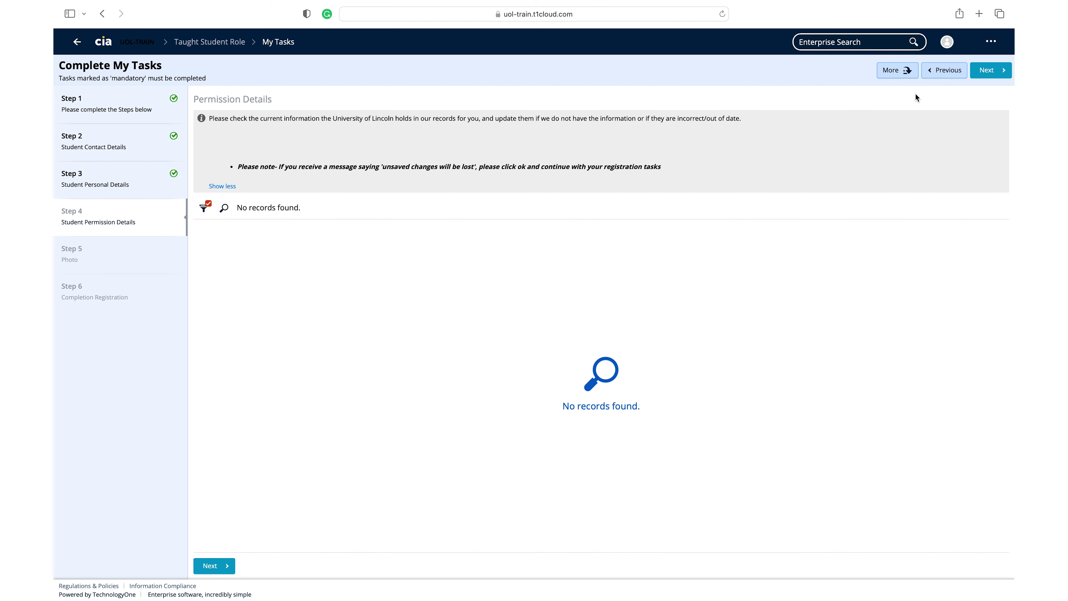
{"action": "left_click", "coordinate": [993, 76]}
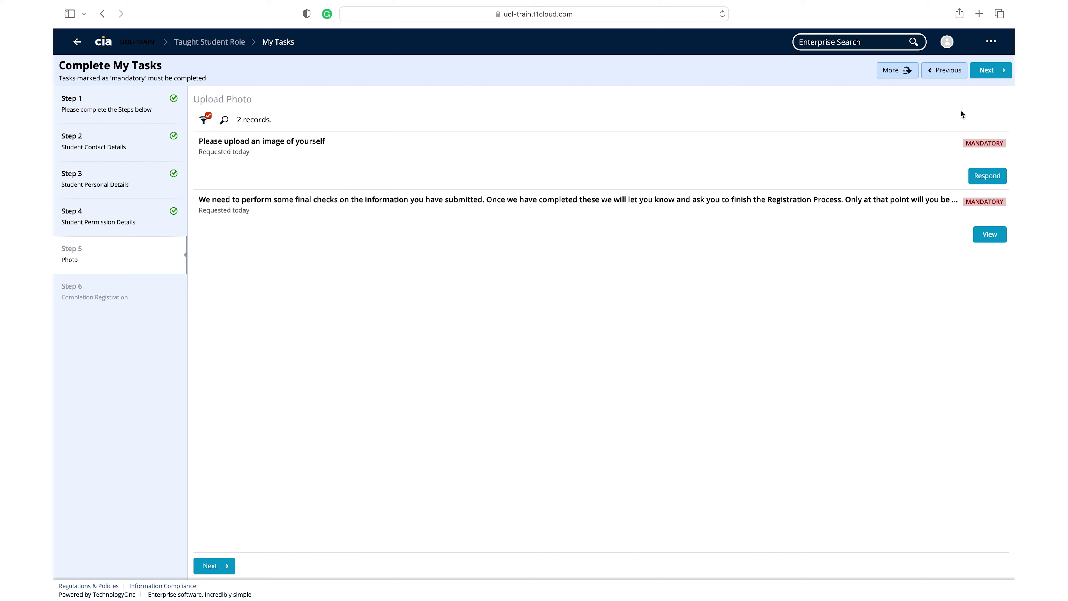
- Open the photo task and add Student Photo-03.jpg from the local drive as the student photo
{"action": "left_click", "coordinate": [989, 177]}
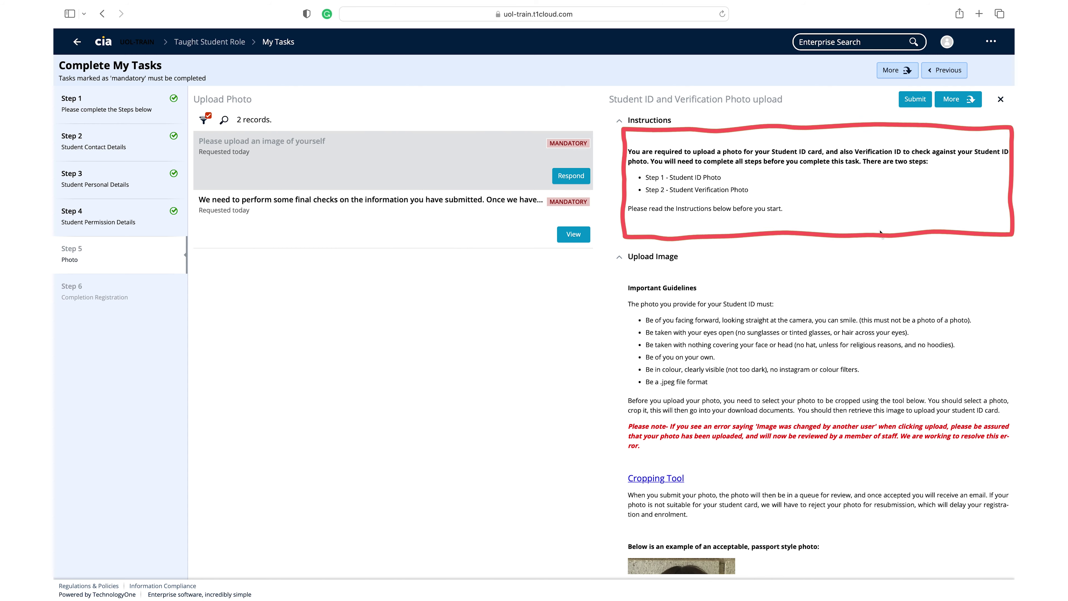
{"action": "scroll", "coordinate": [842, 184], "scroll_direction": "down", "scroll_amount": 5}
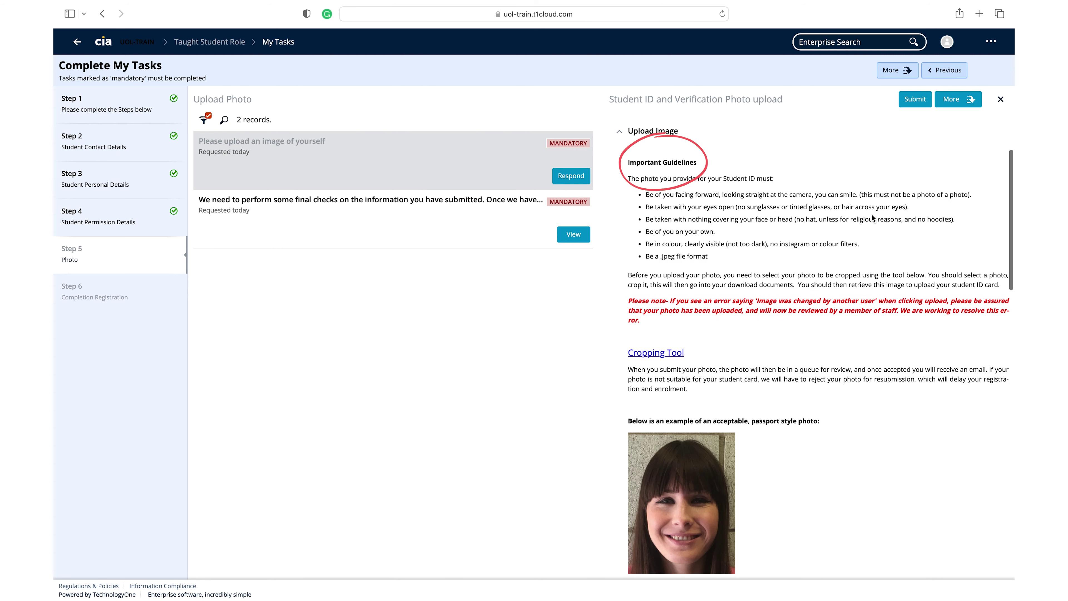
{"action": "scroll", "coordinate": [861, 217], "scroll_direction": "down", "scroll_amount": 10}
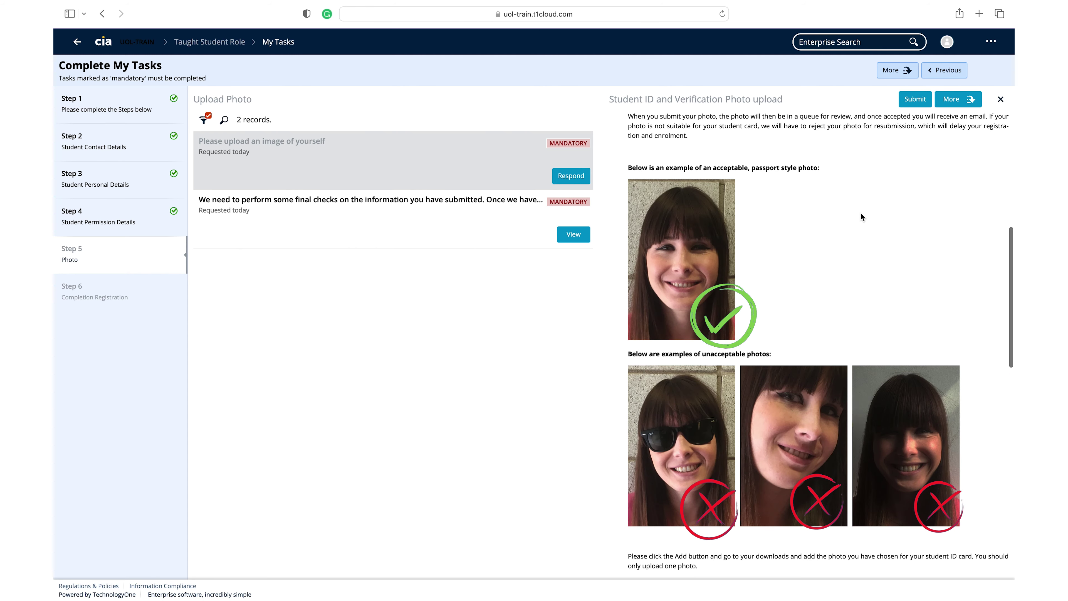
{"action": "scroll", "coordinate": [860, 212], "scroll_direction": "up", "scroll_amount": 5}
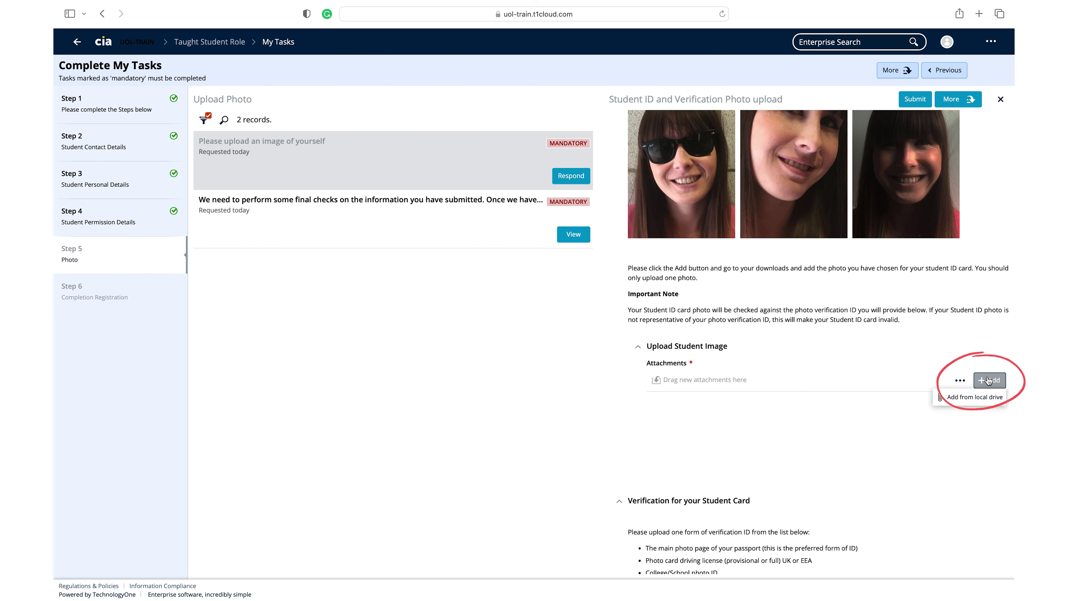
{"action": "left_click", "coordinate": [977, 399]}
{"action": "left_click", "coordinate": [927, 557]}
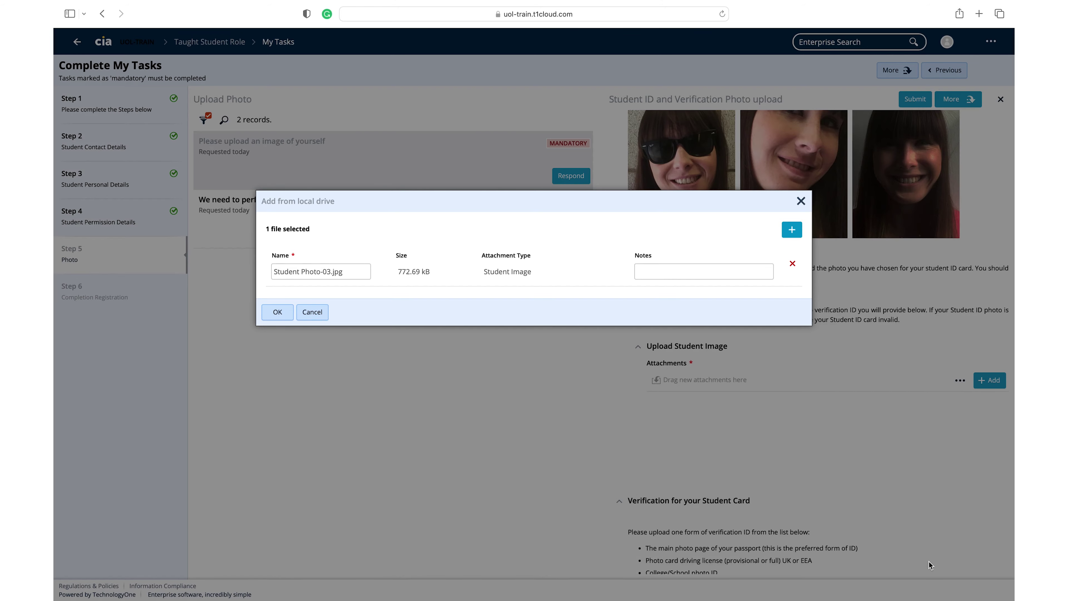
{"action": "key", "text": "Return"}
- Attach the passport image from the local drive as the verification ID document
{"action": "scroll", "coordinate": [823, 406], "scroll_direction": "down", "scroll_amount": 1}
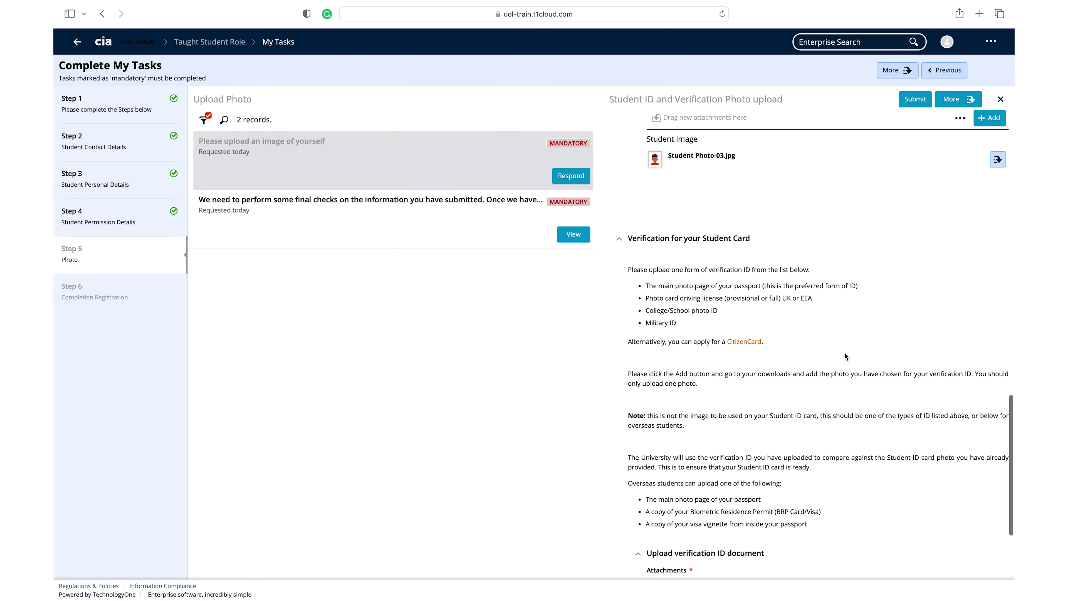
{"action": "scroll", "coordinate": [844, 352], "scroll_direction": "down", "scroll_amount": 5}
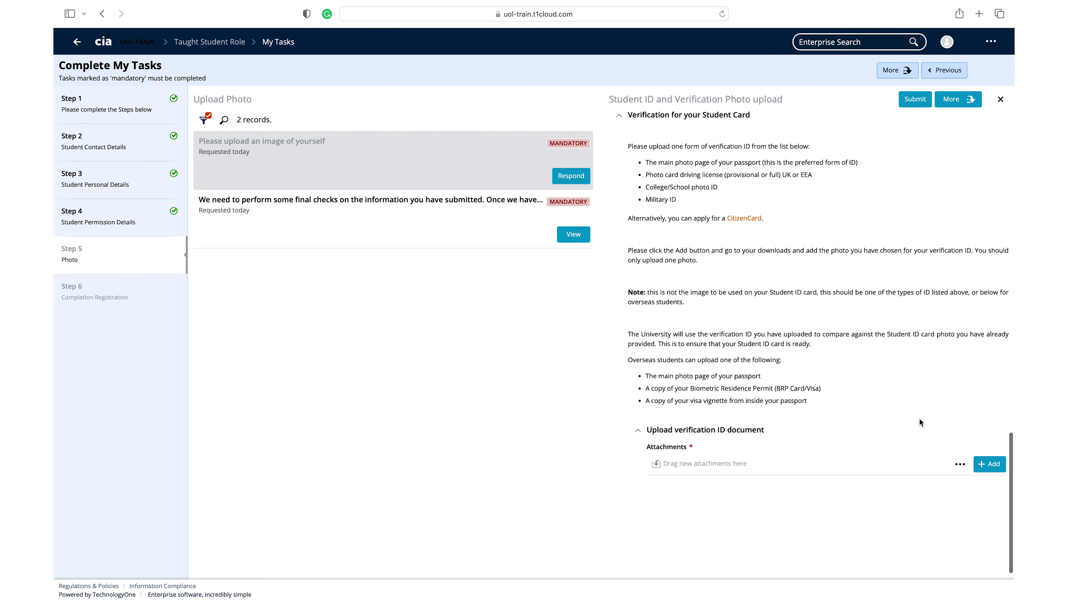
{"action": "left_click", "coordinate": [991, 469]}
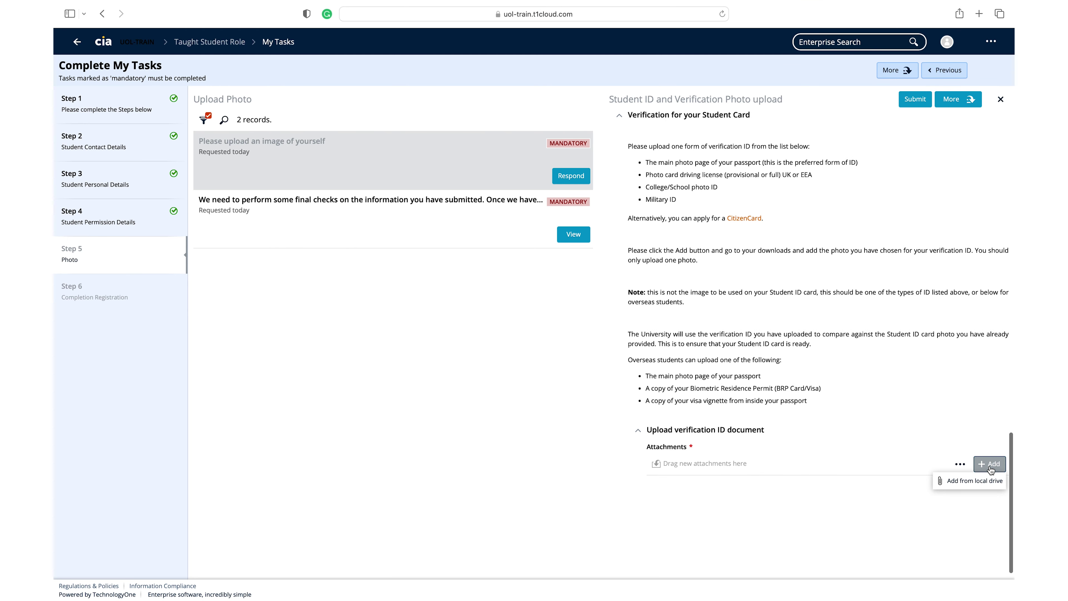
{"action": "left_click", "coordinate": [968, 479]}
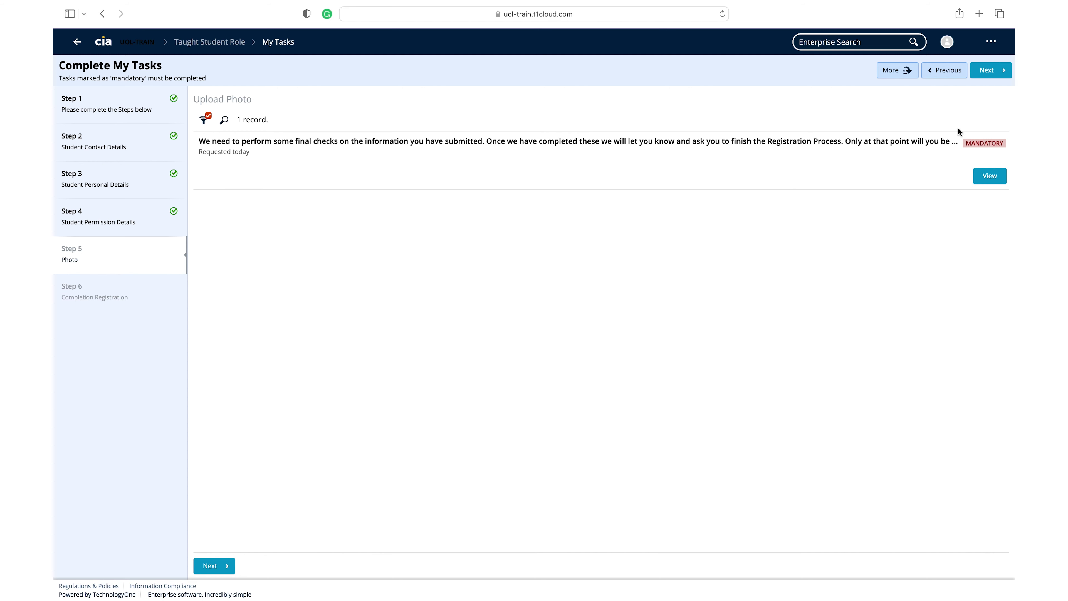
- View the final checks notice and page through registration Steps 2 to 5
{"action": "left_click", "coordinate": [982, 180]}
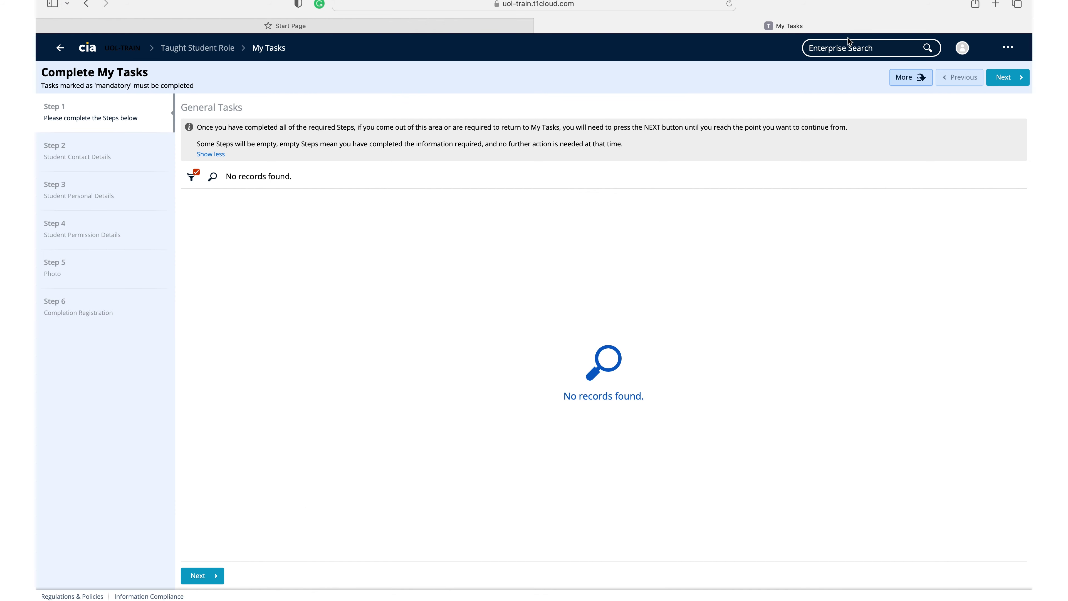
{"action": "left_click", "coordinate": [1011, 80]}
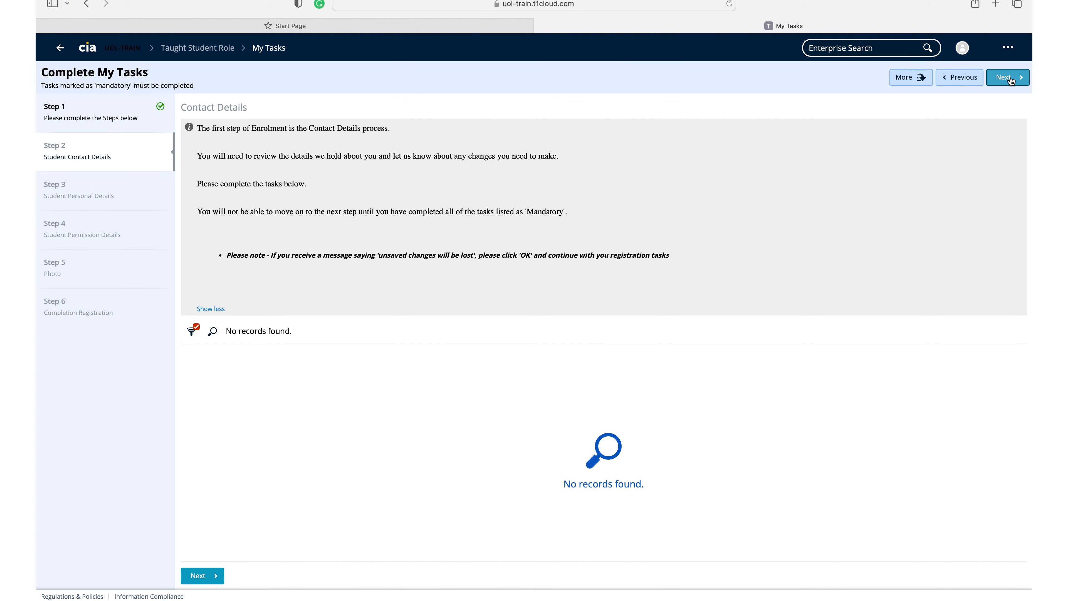
{"action": "left_click", "coordinate": [1011, 80]}
{"action": "left_click", "coordinate": [1011, 80]}
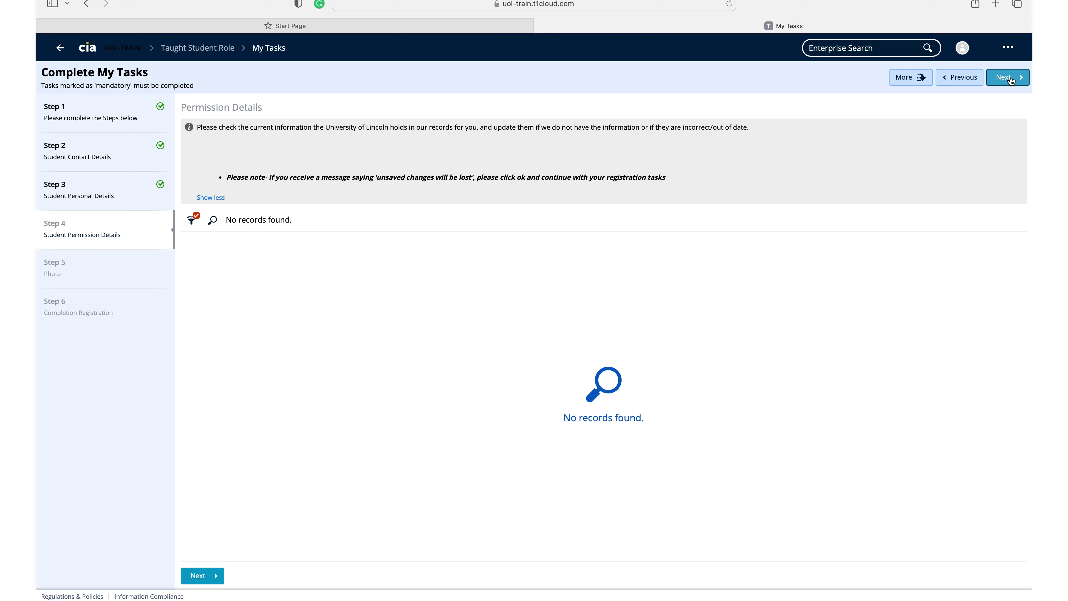
{"action": "left_click", "coordinate": [1011, 80]}
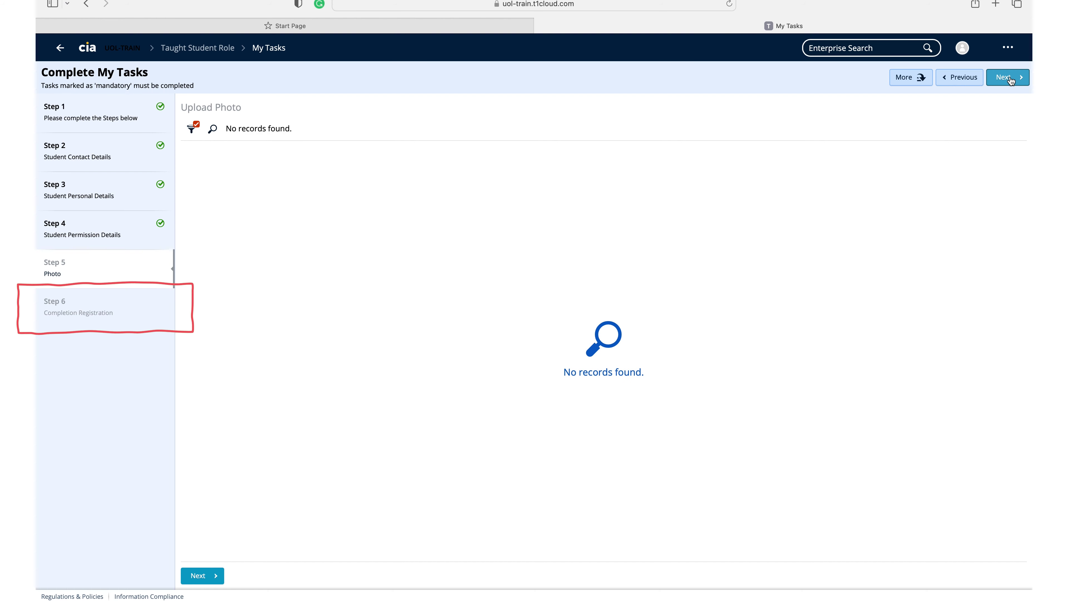
- Move to Step 6 Completion Registration, confirm the registration and finish the wizard
{"action": "left_click", "coordinate": [1011, 79]}
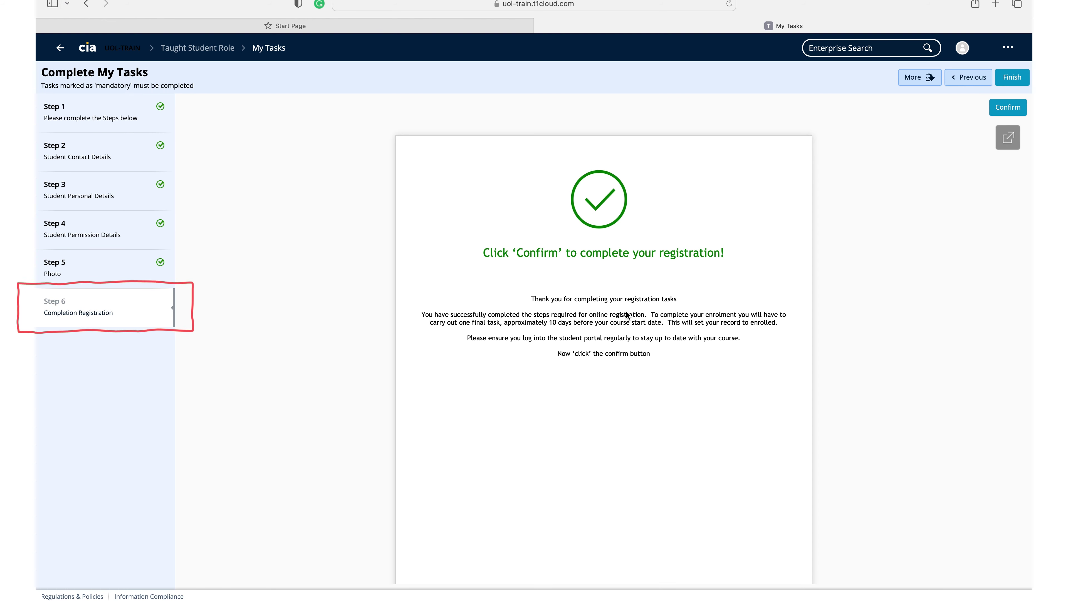
{"action": "left_click", "coordinate": [1010, 108]}
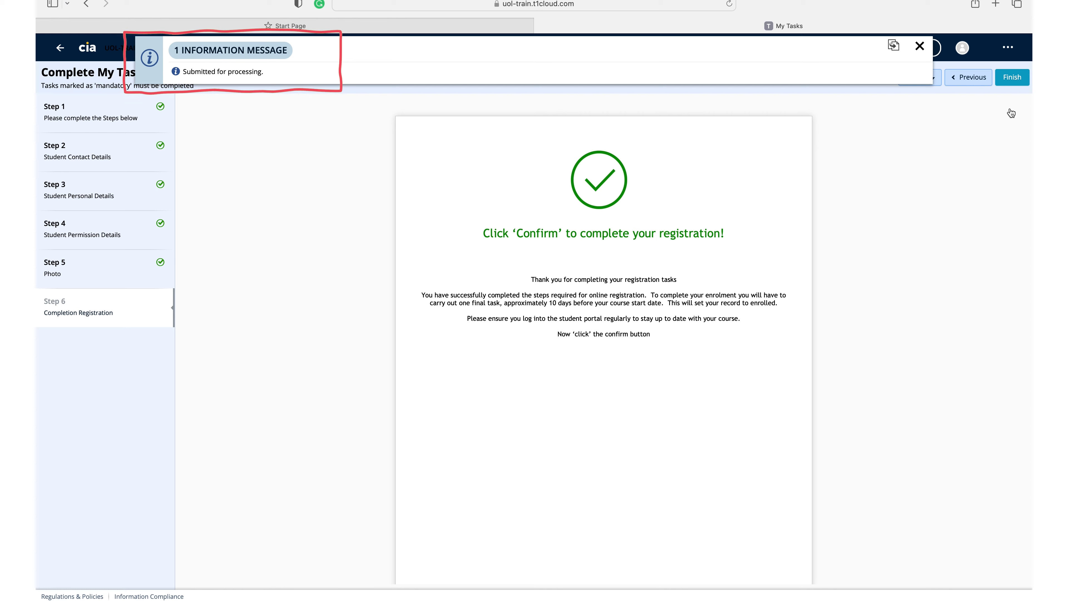
{"action": "left_click", "coordinate": [1020, 78]}
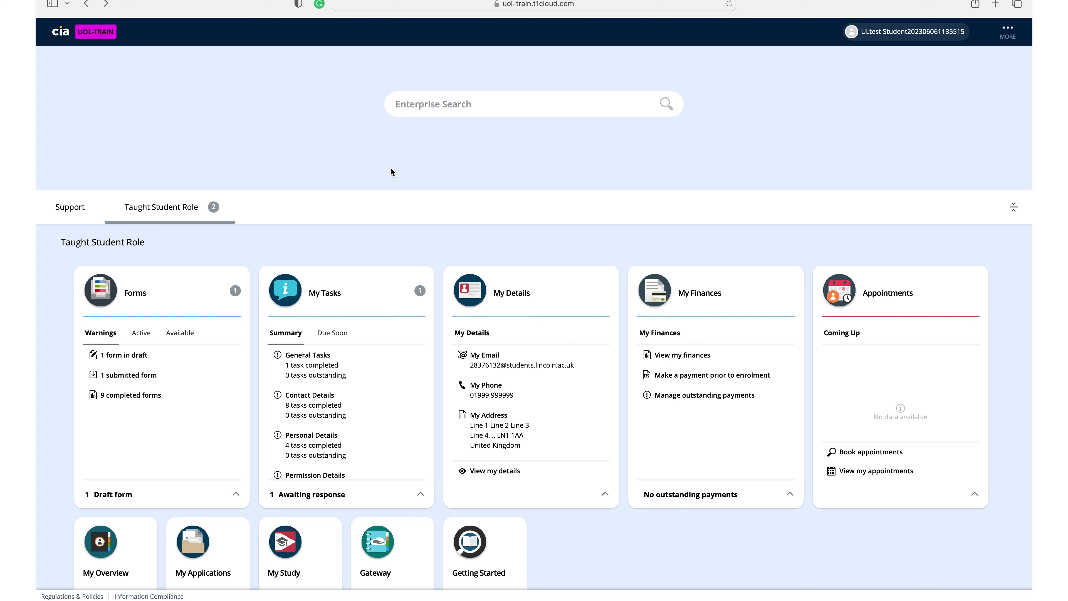
- Open My Tasks and page through to Step 6 Final Agreements
{"action": "left_click", "coordinate": [319, 293]}
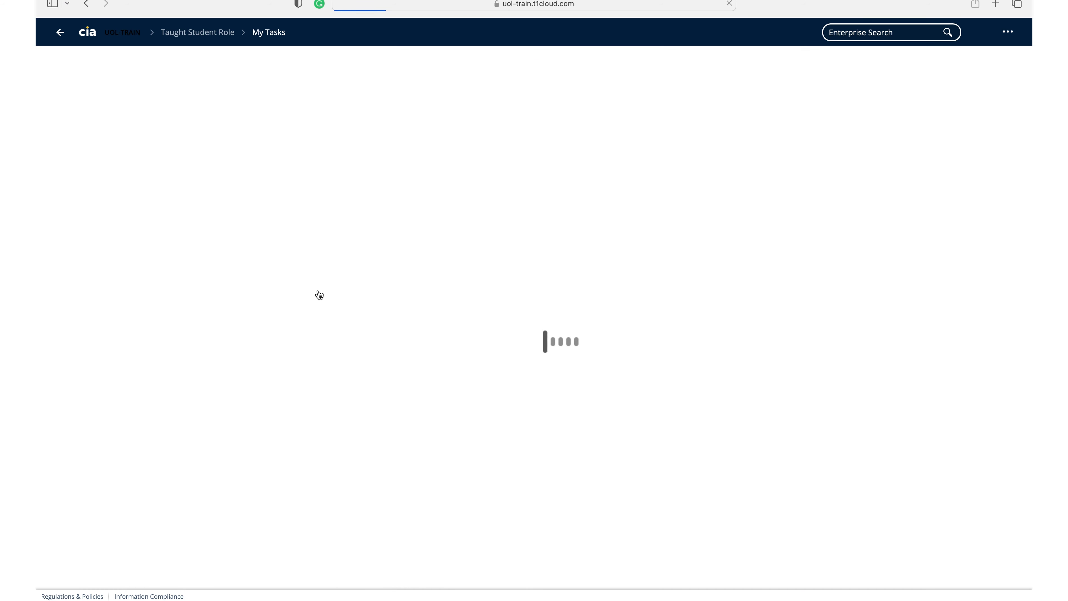
{"action": "left_click", "coordinate": [993, 62]}
{"action": "left_click", "coordinate": [993, 62]}
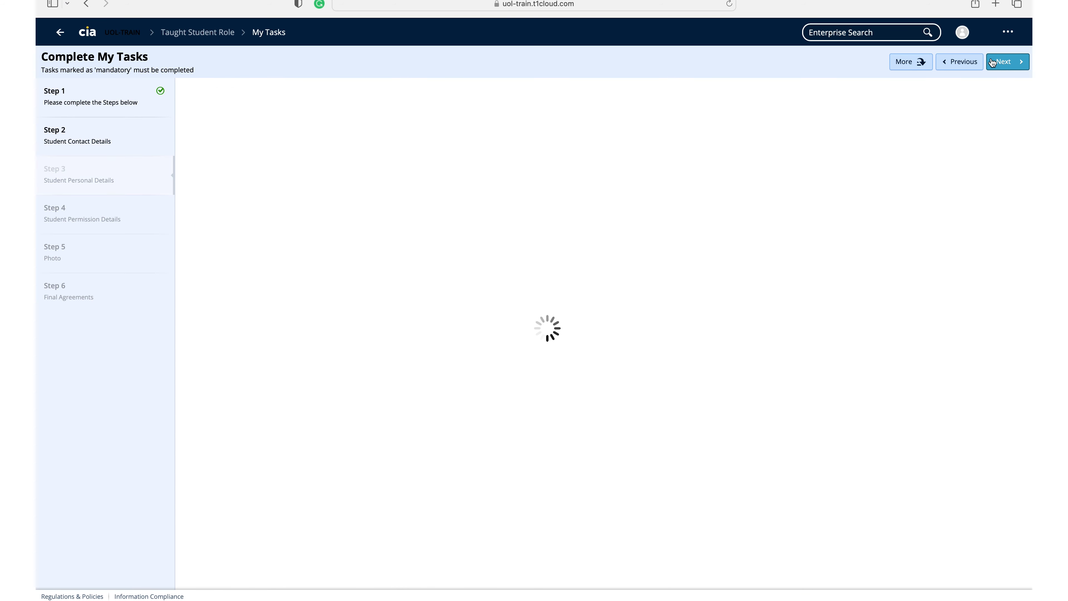
{"action": "left_click", "coordinate": [992, 62]}
{"action": "left_click", "coordinate": [992, 62]}
{"action": "left_click", "coordinate": [993, 62]}
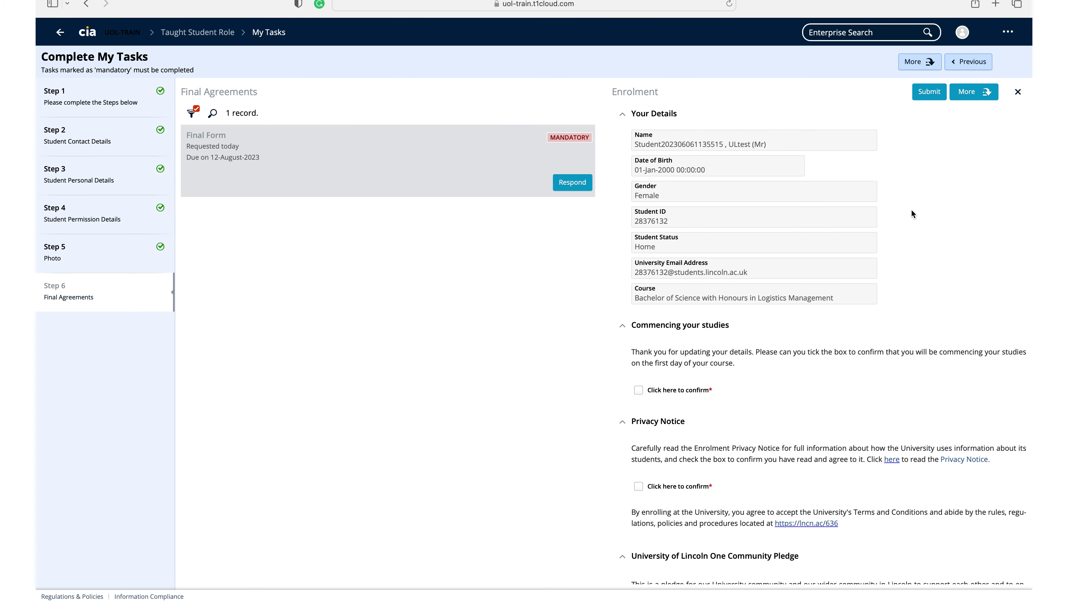
- Tick the confirmations for commencing studies on the first day and agreeing to the Privacy Notice
{"action": "scroll", "coordinate": [859, 251], "scroll_direction": "down", "scroll_amount": 5}
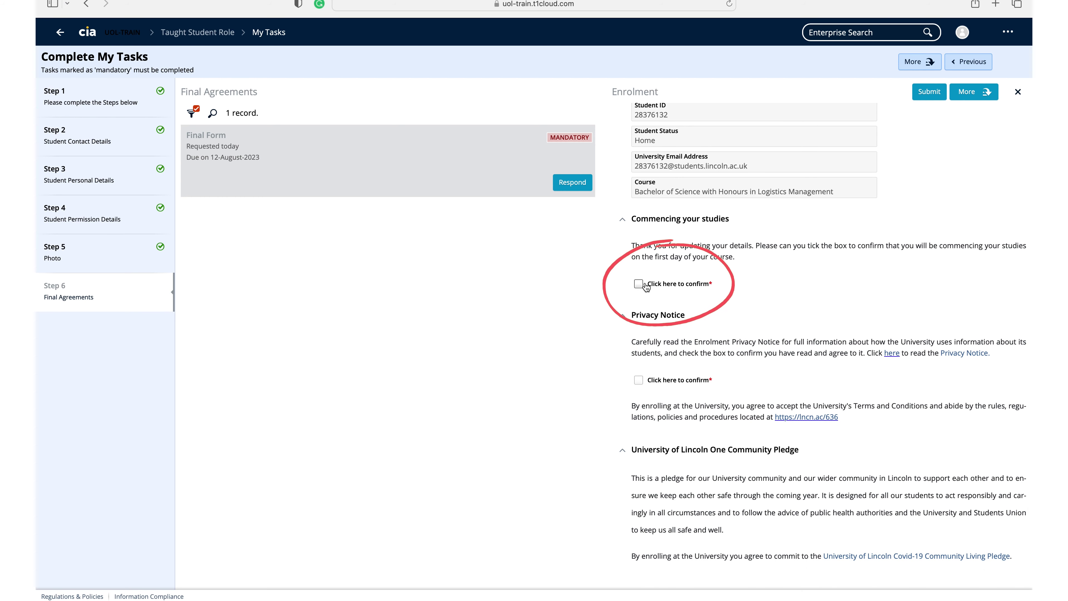
{"action": "left_click", "coordinate": [639, 284]}
{"action": "scroll", "coordinate": [791, 317], "scroll_direction": "down", "scroll_amount": 3}
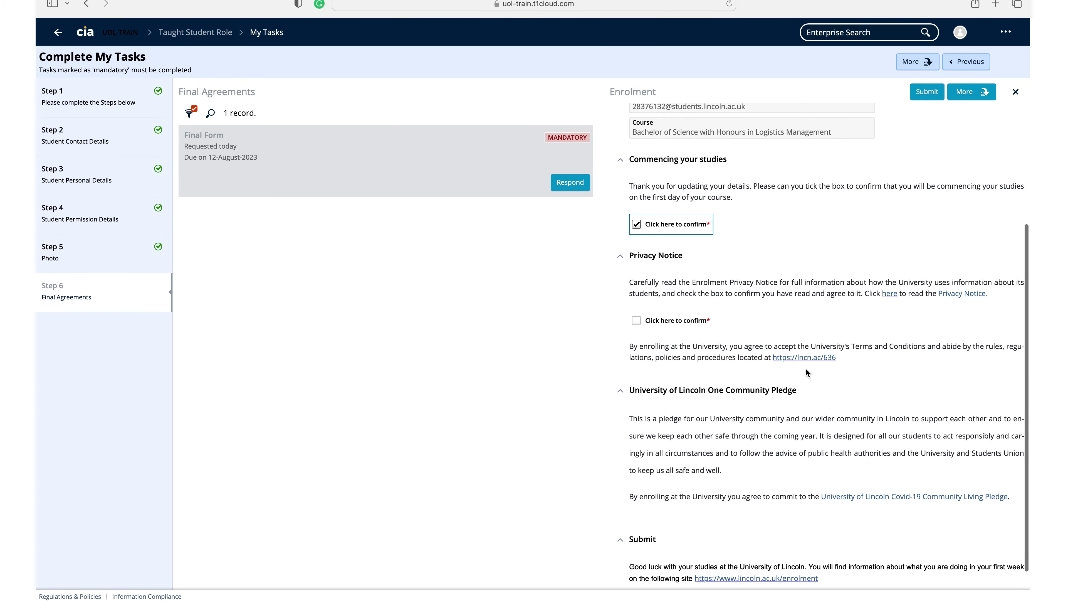
{"action": "left_click", "coordinate": [640, 322]}
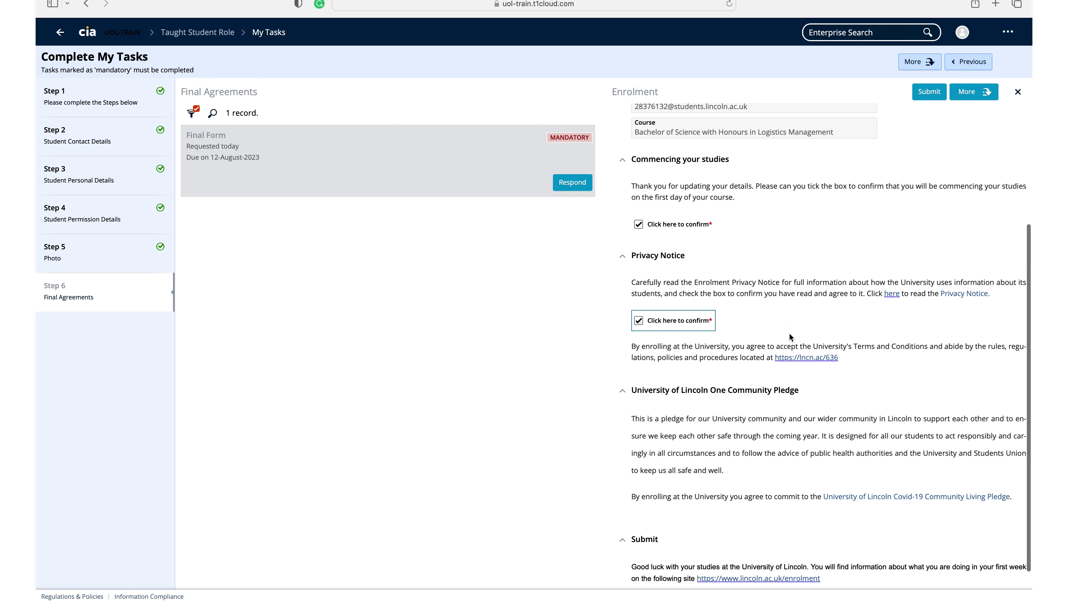
{"action": "scroll", "coordinate": [790, 335], "scroll_direction": "down", "scroll_amount": 1}
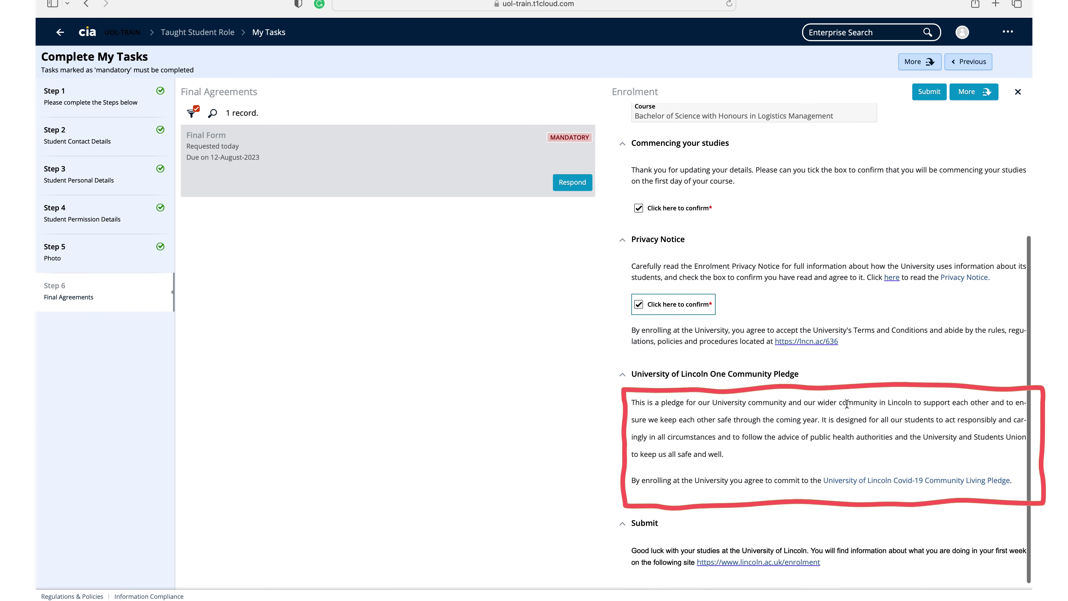